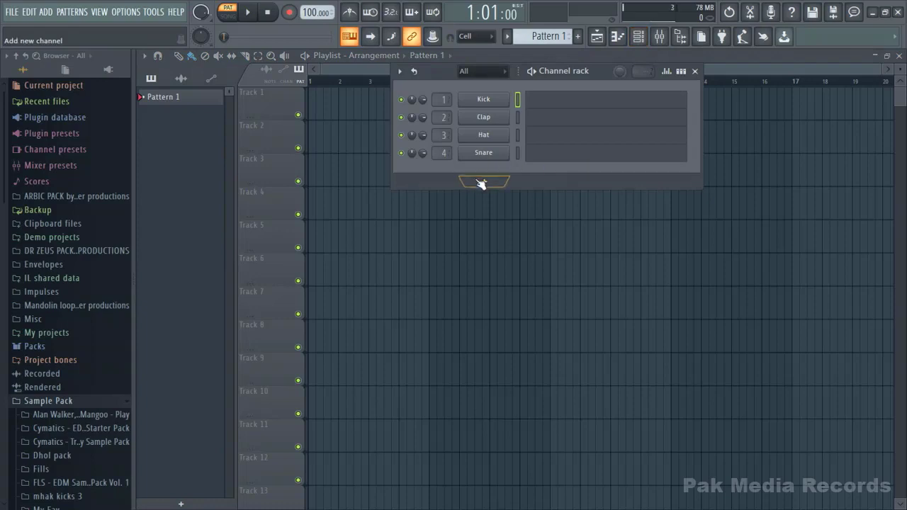
Add a Morphine channel and load its WND Meloflute NUC preset from the Brass & Wind bank.
{"action": "left_click", "coordinate": [481, 183]}
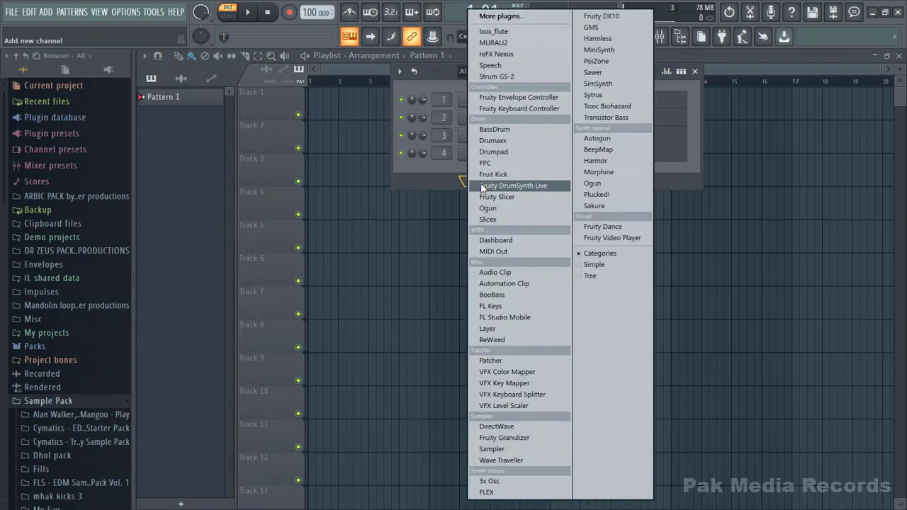
{"action": "left_click", "coordinate": [599, 173]}
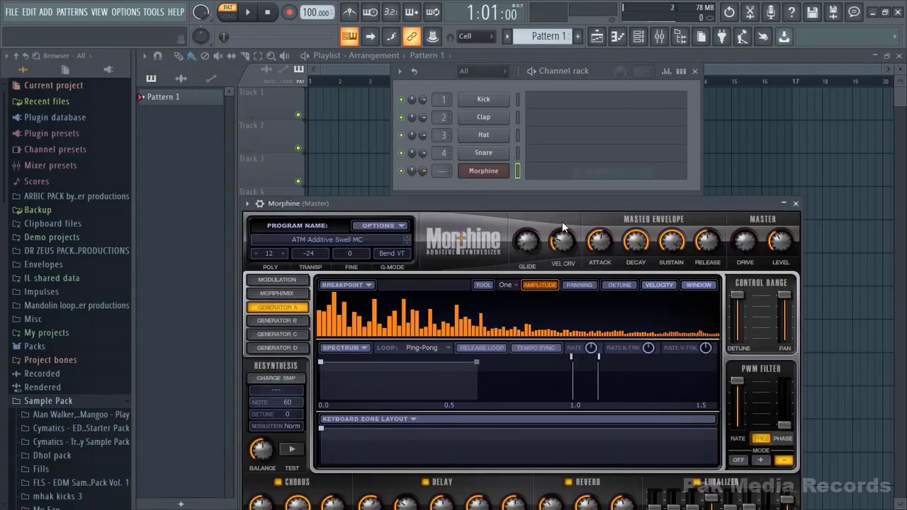
{"action": "left_click", "coordinate": [316, 239]}
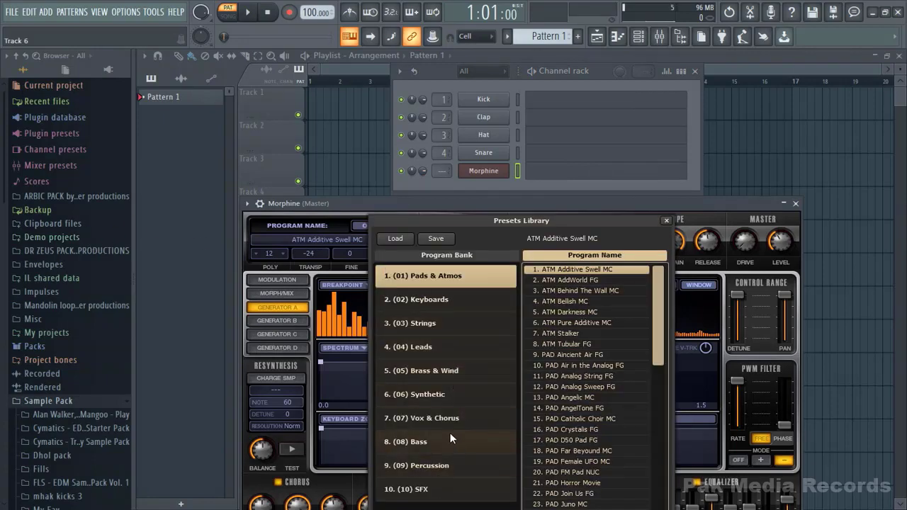
{"action": "left_click", "coordinate": [438, 369]}
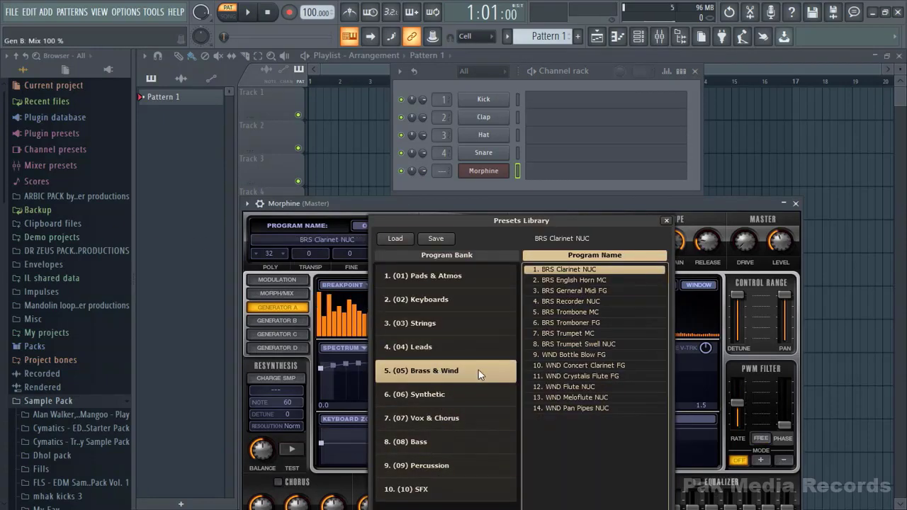
{"action": "left_click", "coordinate": [597, 397]}
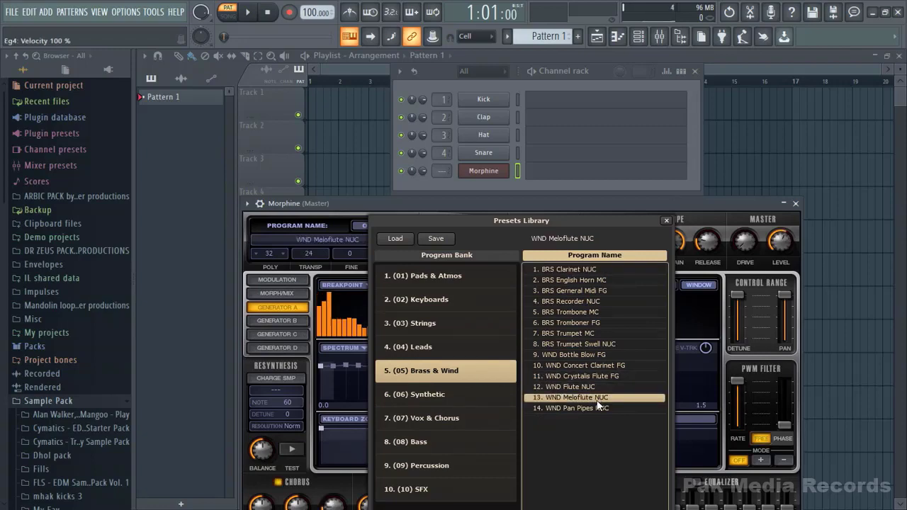
{"action": "left_click", "coordinate": [666, 222]}
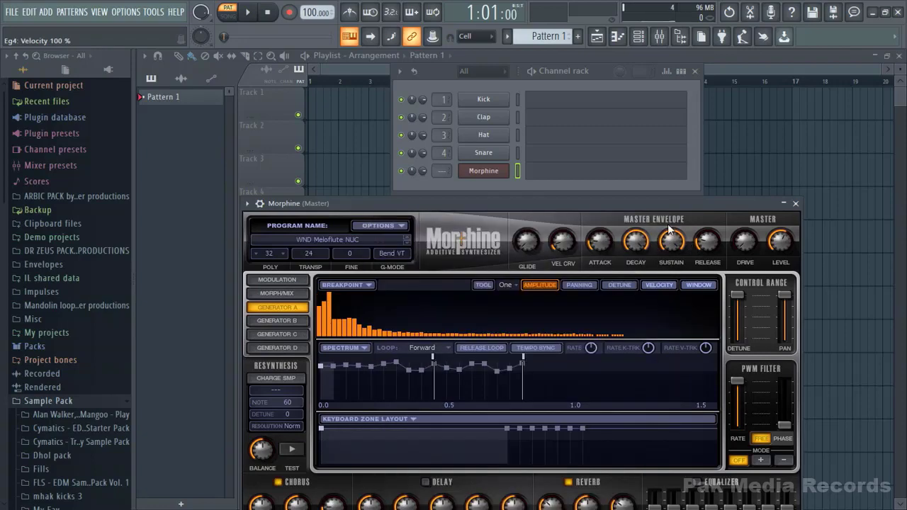
{"action": "left_click", "coordinate": [796, 203]}
Start Morphine's melody in the piano roll at bar 1 with a two-step A4, a four-step A#4 and a two-step A4.
{"action": "left_click", "coordinate": [560, 175]}
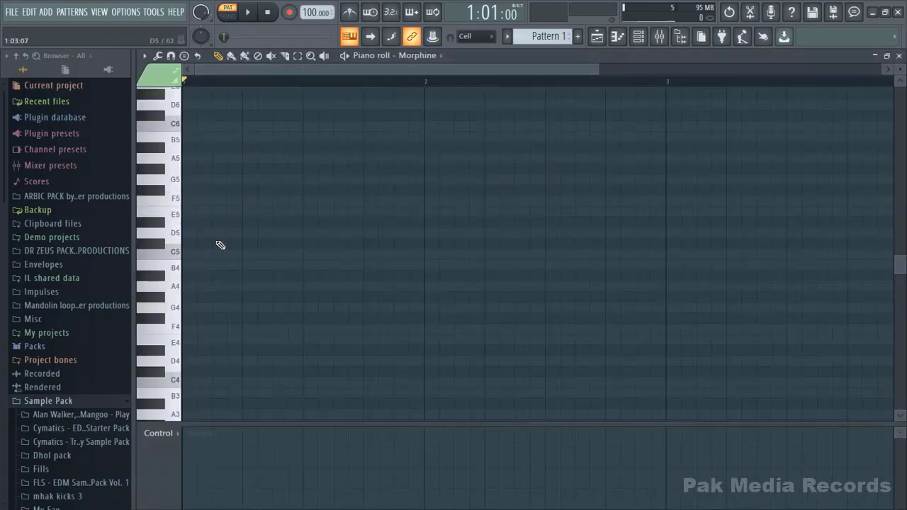
{"action": "left_click_drag", "start_coordinate": [174, 292], "coordinate": [175, 257]}
{"action": "left_click_drag", "start_coordinate": [193, 289], "coordinate": [138, 291]}
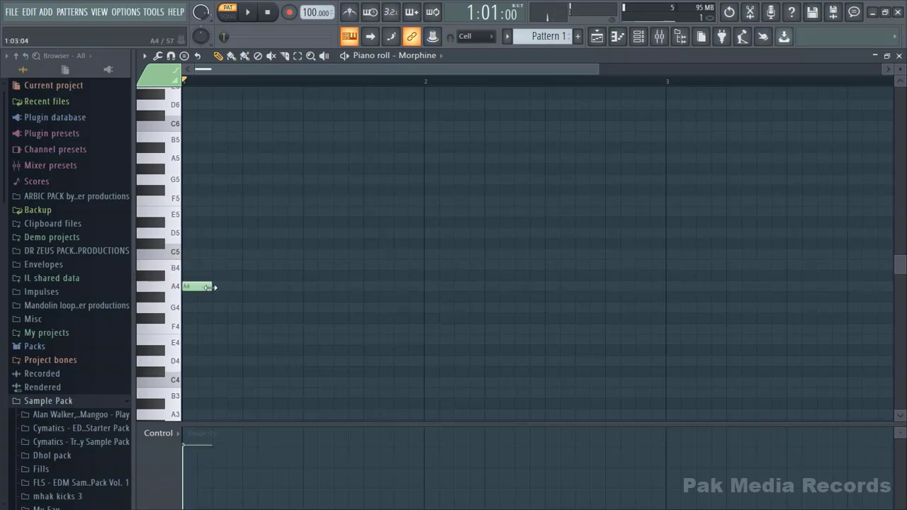
{"action": "left_click_drag", "start_coordinate": [220, 266], "coordinate": [217, 276]}
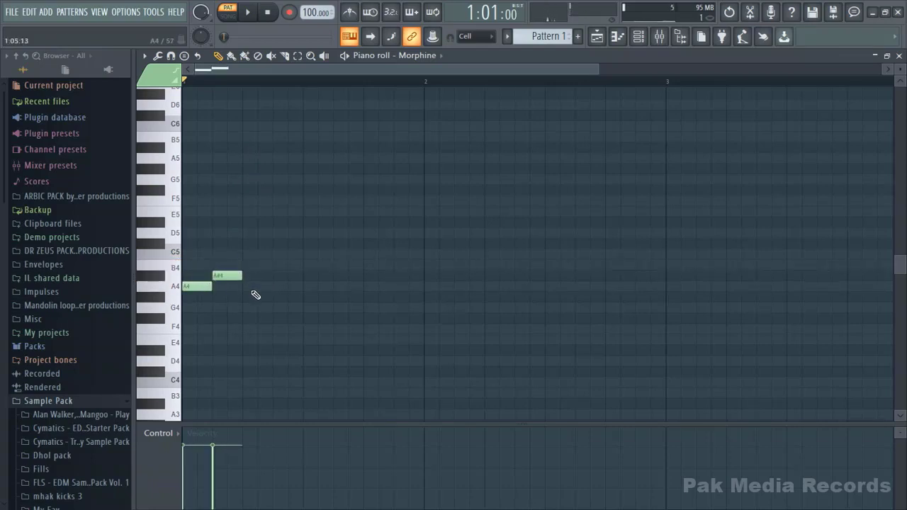
{"action": "left_click_drag", "start_coordinate": [277, 289], "coordinate": [277, 288]}
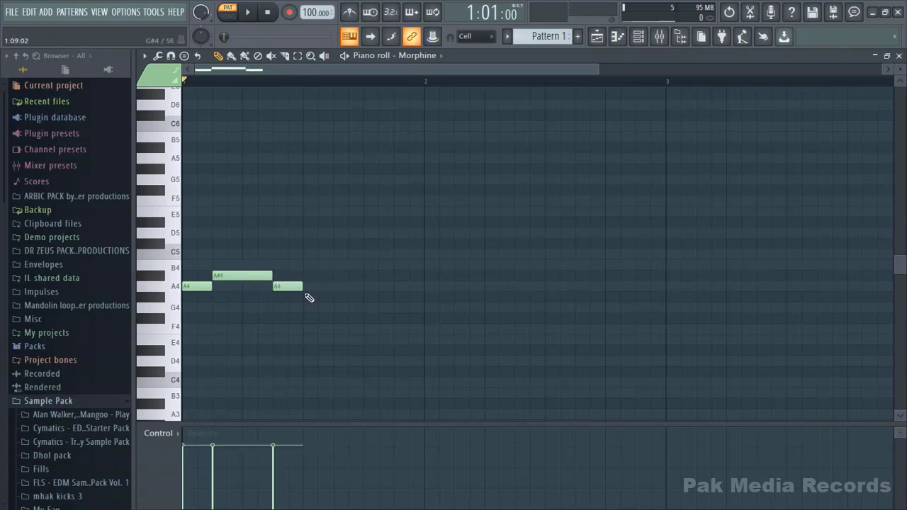
Duplicate the three-note phrase to fill bar 1, add a two-step A4 at the start of bar 2, and preview it.
{"action": "key", "text": "space"}
{"action": "mouse_move", "coordinate": [315, 302]}
{"action": "left_mouse_down"}
{"action": "mouse_move", "coordinate": [185, 272]}
{"action": "mouse_move", "coordinate": [254, 289]}
{"action": "mouse_move", "coordinate": [323, 287]}
{"action": "left_mouse_up"}
{"action": "key", "text": "space"}
{"action": "key", "text": "space"}
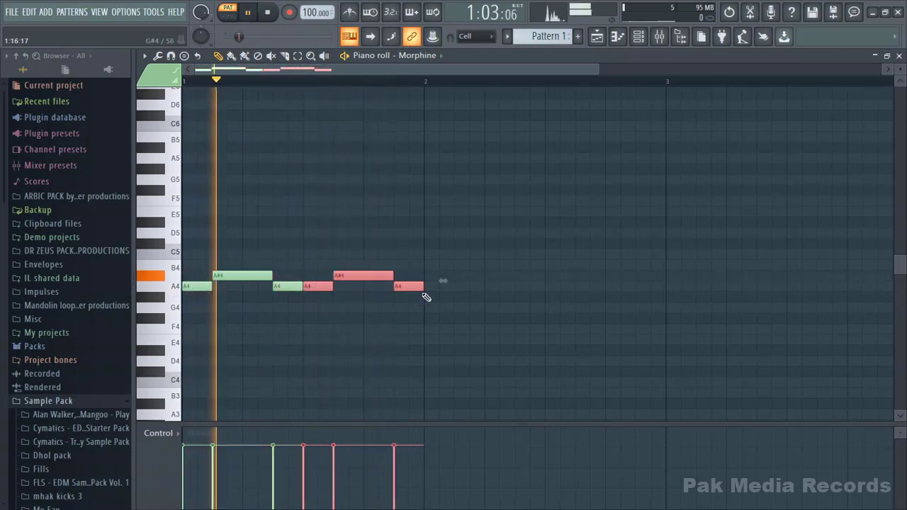
{"action": "left_click", "coordinate": [436, 287]}
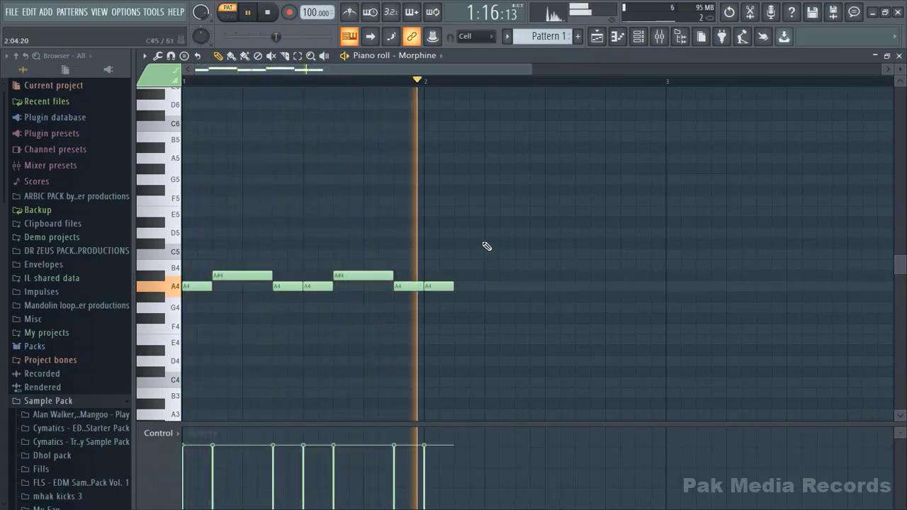
{"action": "key", "text": "space"}
Place a four-step E5 directly after bar 2's opening A4 and preview the melody.
{"action": "left_click", "coordinate": [460, 203]}
{"action": "left_click_drag", "start_coordinate": [474, 203], "coordinate": [510, 213]}
{"action": "key", "text": "space"}
{"action": "key", "text": "space"}
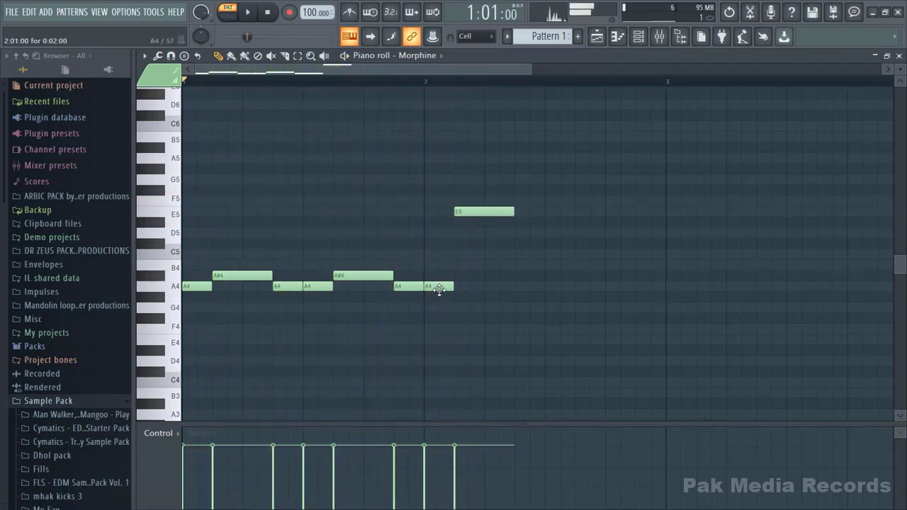
Complete bar 2 with two-step D5, C5, C5, A#4 and A4 notes, and play the melody back.
{"action": "left_click", "coordinate": [522, 233]}
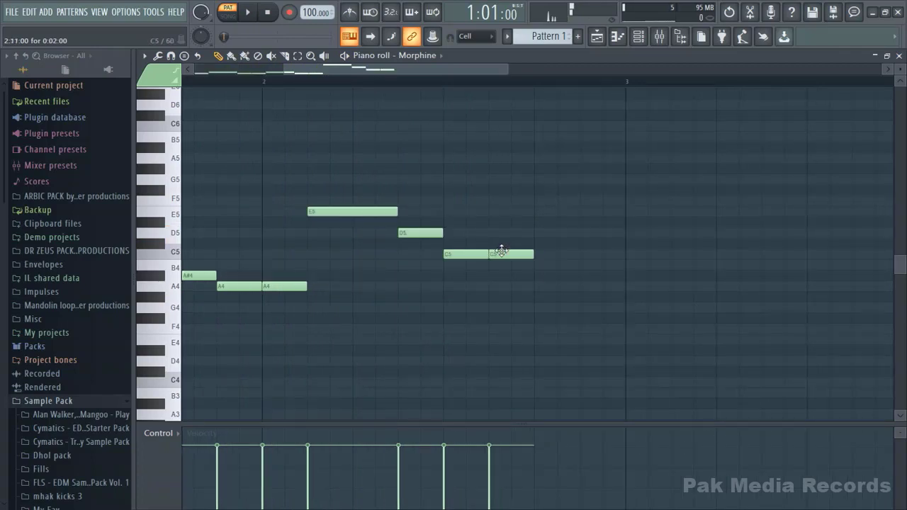
{"action": "left_click", "coordinate": [586, 287]}
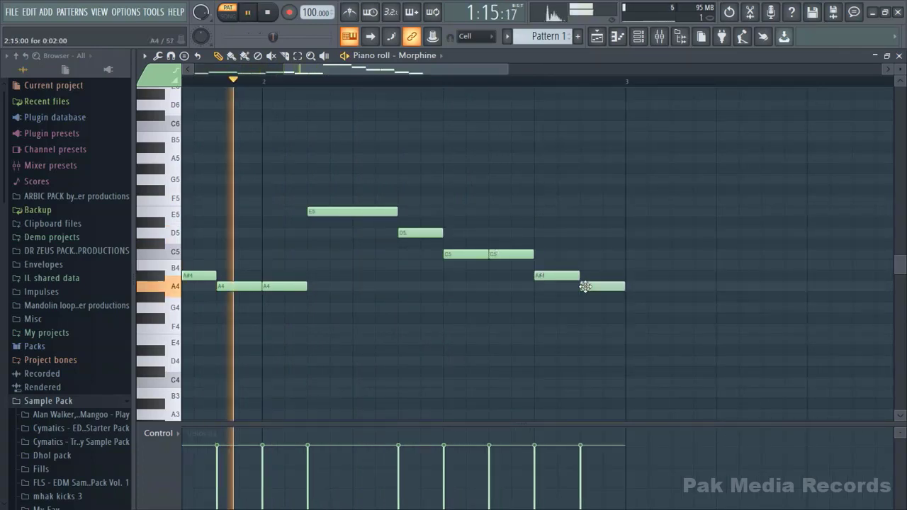
{"action": "scroll", "coordinate": [453, 292], "scroll_direction": "down", "scroll_amount": 3}
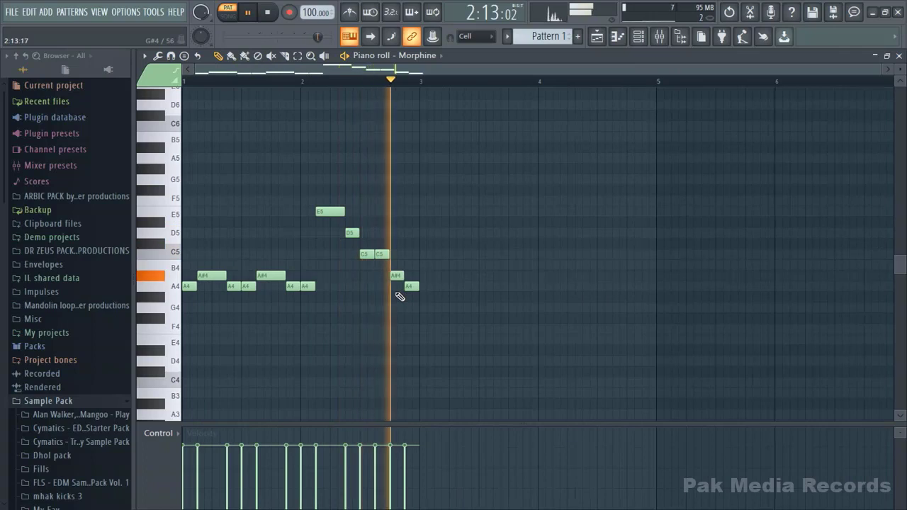
{"action": "key", "text": "space"}
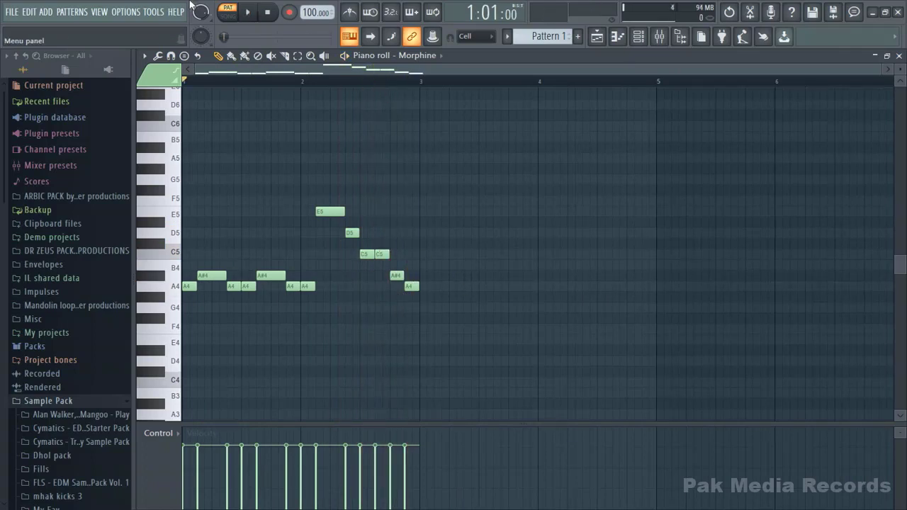
{"action": "left_click", "coordinate": [258, 17]}
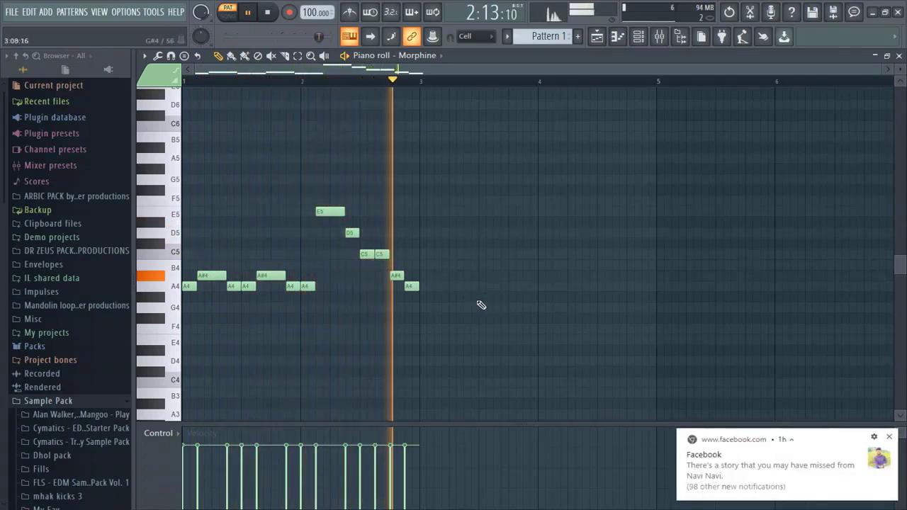
{"action": "key", "text": "space"}
{"action": "left_click", "coordinate": [426, 309]}
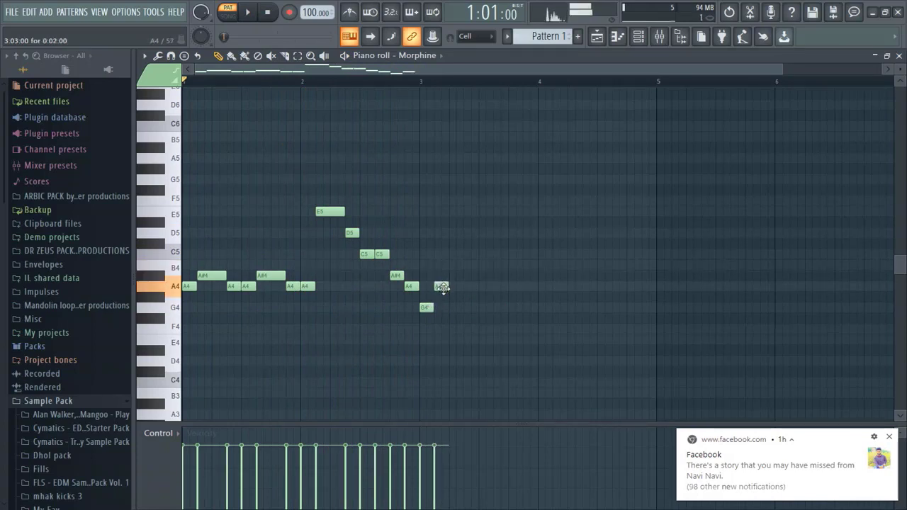
{"action": "right_click", "coordinate": [442, 287]}
{"action": "right_click", "coordinate": [427, 308]}
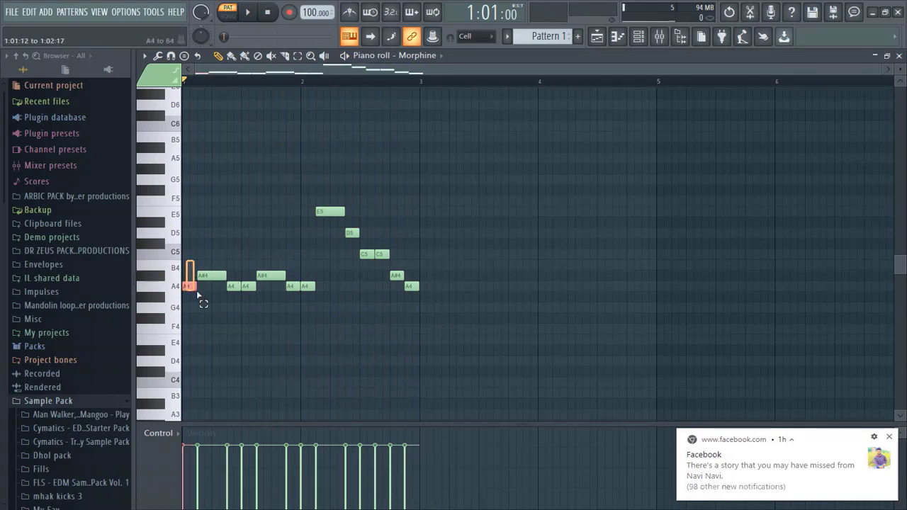
Copy bar 1's six-note phrase into bar 3, with its A4 notes lowered to G4 and its A#4 notes to A4.
{"action": "mouse_move", "coordinate": [196, 292]}
{"action": "left_mouse_down"}
{"action": "mouse_move", "coordinate": [595, 291]}
{"action": "mouse_move", "coordinate": [532, 311]}
{"action": "left_mouse_up"}
{"action": "mouse_move", "coordinate": [440, 297]}
{"action": "left_mouse_down"}
{"action": "mouse_move", "coordinate": [497, 297]}
{"action": "mouse_move", "coordinate": [510, 284]}
{"action": "left_mouse_up"}
{"action": "key", "text": "space"}
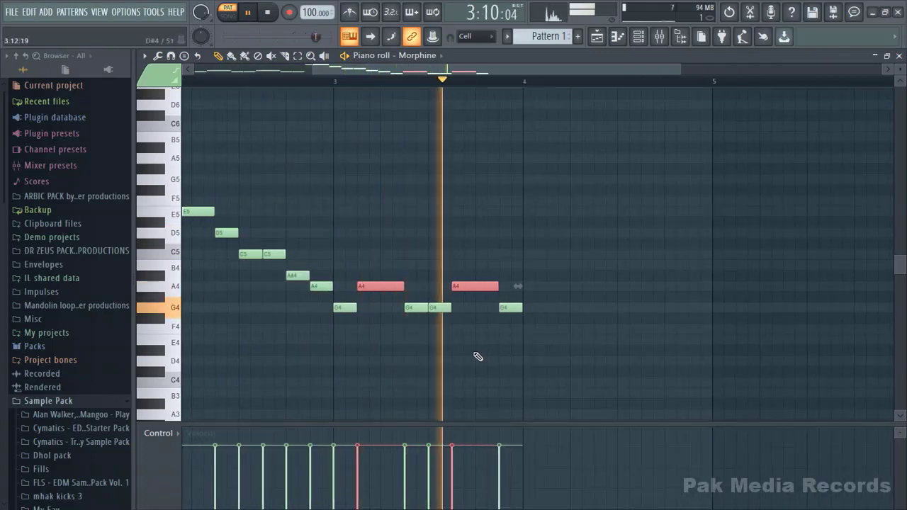
Begin bar 4 with a two-step E4 followed by a four-step C5.
{"action": "left_click", "coordinate": [532, 340]}
{"action": "key", "text": "space"}
{"action": "left_click", "coordinate": [569, 254]}
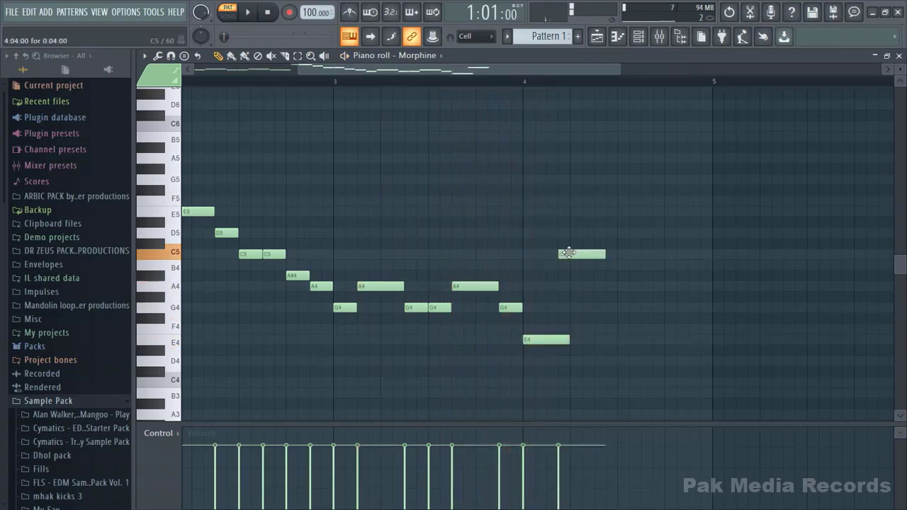
{"action": "left_click_drag", "start_coordinate": [575, 254], "coordinate": [569, 257]}
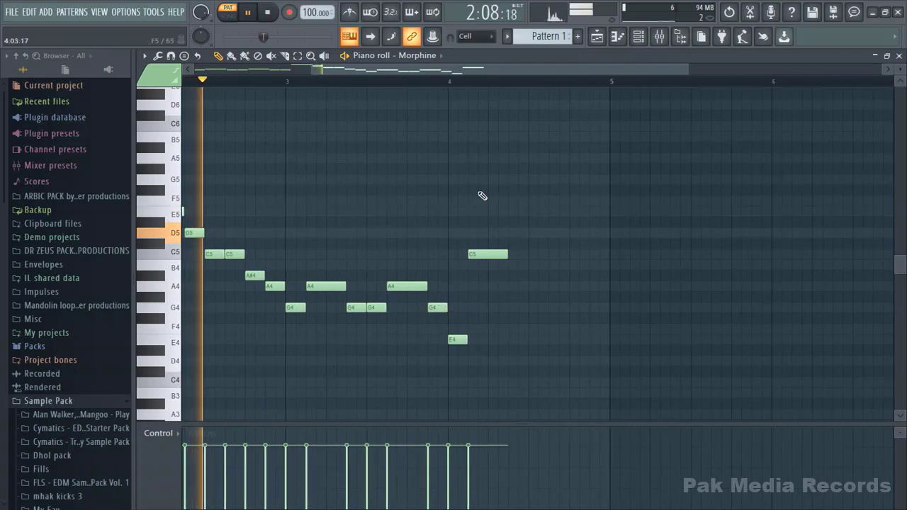
Preview the melody from just before bar 4 and add a two-step A#4 after the C5.
{"action": "left_click", "coordinate": [452, 82]}
{"action": "key", "text": "space"}
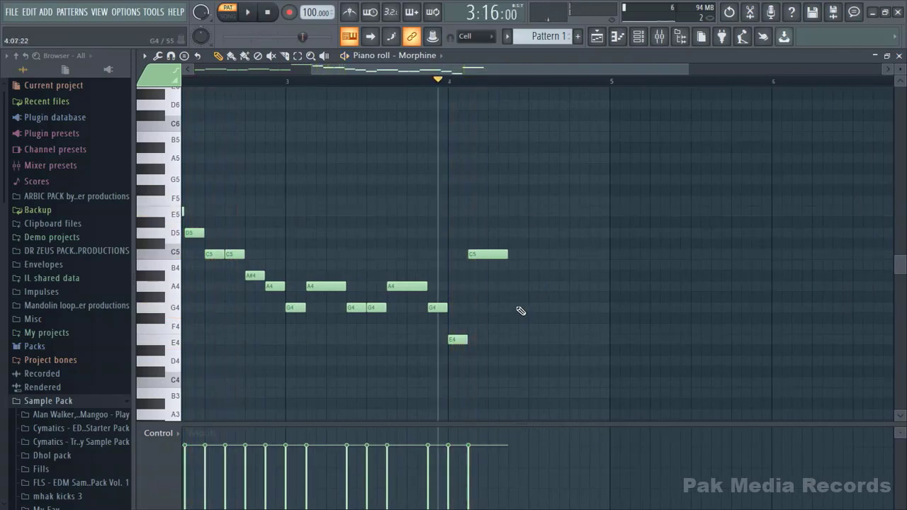
{"action": "key", "text": "space"}
{"action": "left_click", "coordinate": [518, 276]}
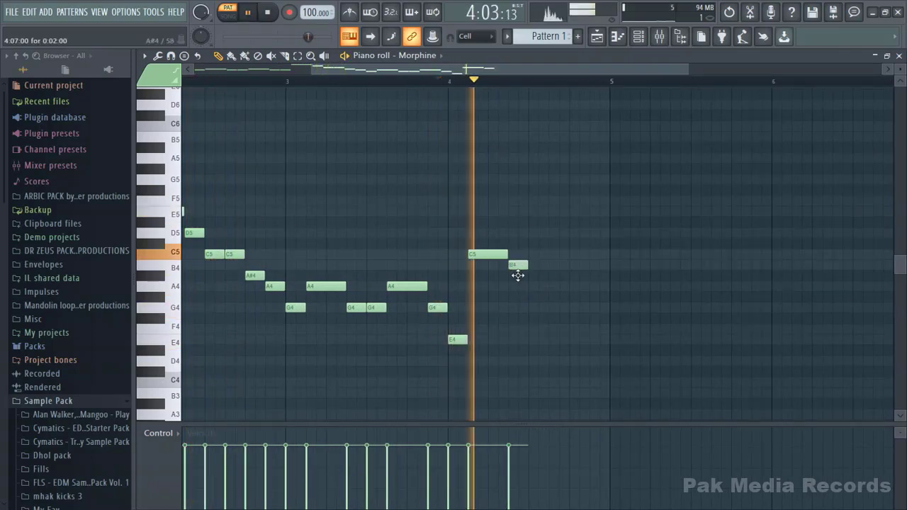
{"action": "key", "text": "space"}
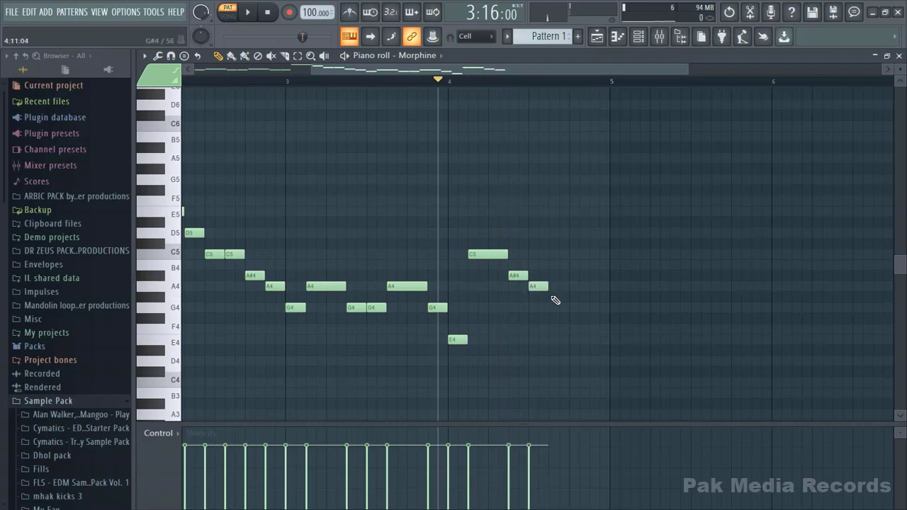
Remove the A4 notes after bar 4's A#4 and extend that A#4 to four steps.
{"action": "left_click", "coordinate": [557, 286]}
{"action": "key", "text": "space"}
{"action": "right_click", "coordinate": [553, 286]}
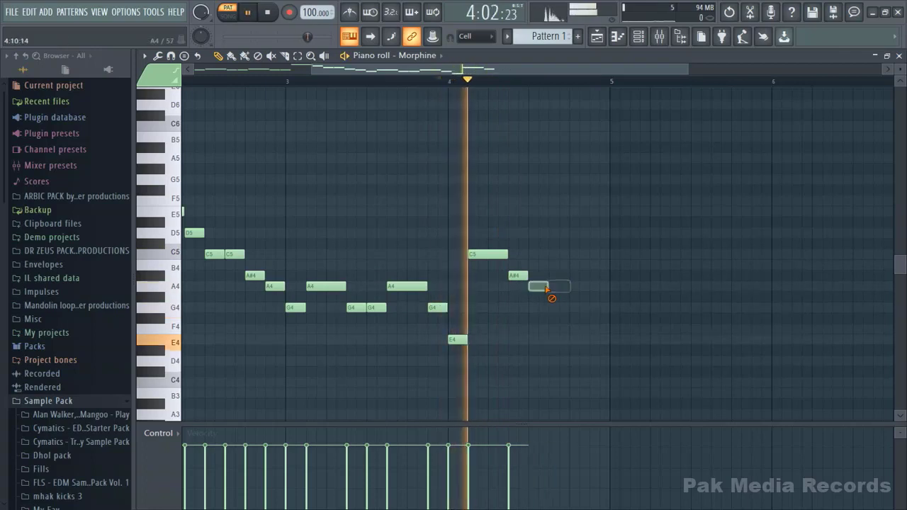
{"action": "right_click", "coordinate": [539, 286]}
{"action": "key", "text": "space"}
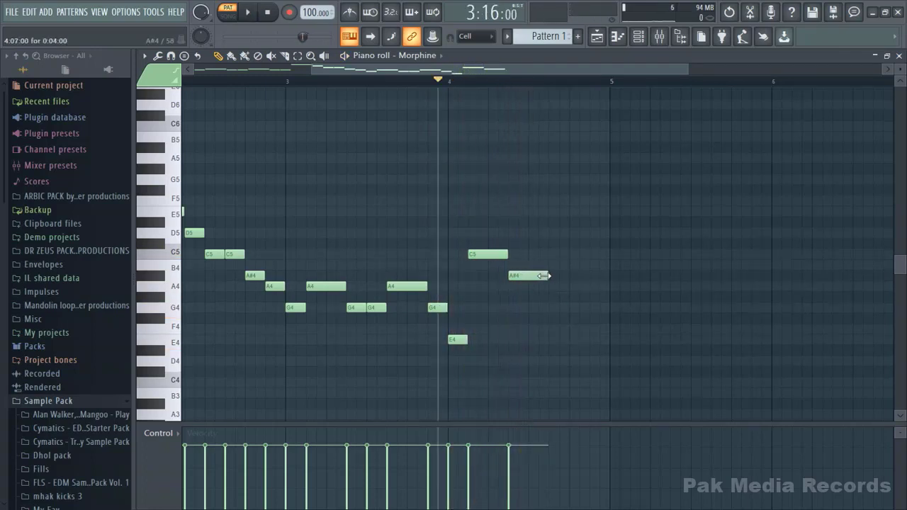
Complete bar 4 with a two-step A4 followed by a four-step A4.
{"action": "left_click", "coordinate": [555, 286]}
{"action": "key", "text": "space"}
{"action": "mouse_move", "coordinate": [590, 286]}
{"action": "left_mouse_down"}
{"action": "mouse_move", "coordinate": [573, 286]}
{"action": "mouse_move", "coordinate": [608, 286]}
{"action": "left_mouse_up"}
{"action": "left_click", "coordinate": [580, 287]}
{"action": "key", "text": "space"}
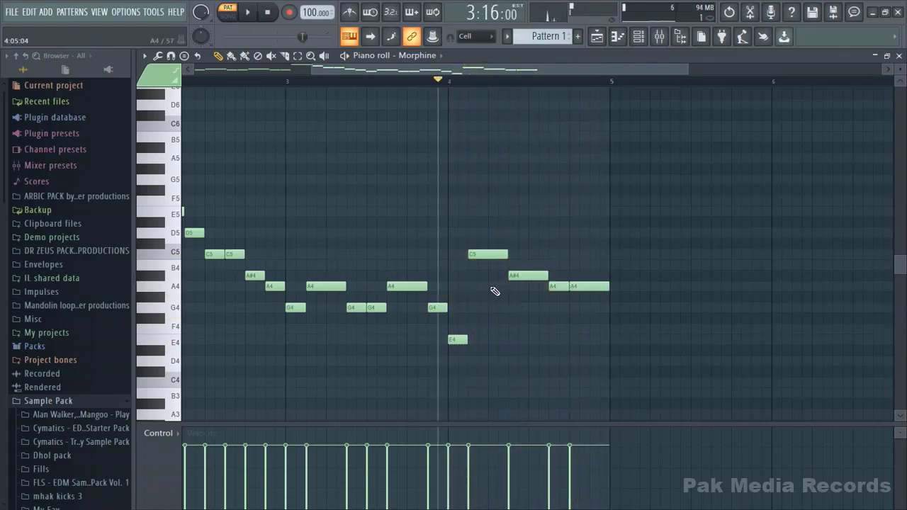
Layer a two-step B4 over the second half of the first A#4 in bar 1.
{"action": "scroll", "coordinate": [461, 298], "scroll_direction": "down", "scroll_amount": 3}
{"action": "scroll", "coordinate": [303, 310], "scroll_direction": "up", "scroll_amount": 2}
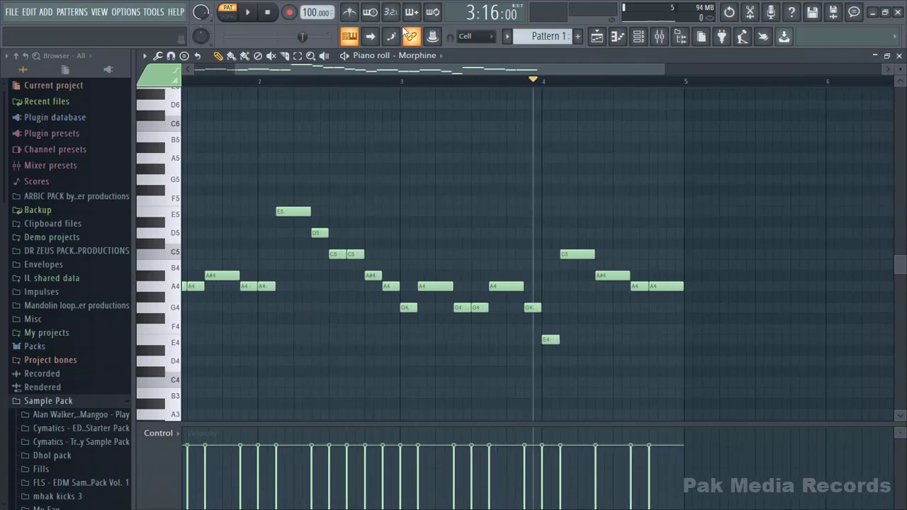
{"action": "left_click_drag", "start_coordinate": [367, 76], "coordinate": [184, 92]}
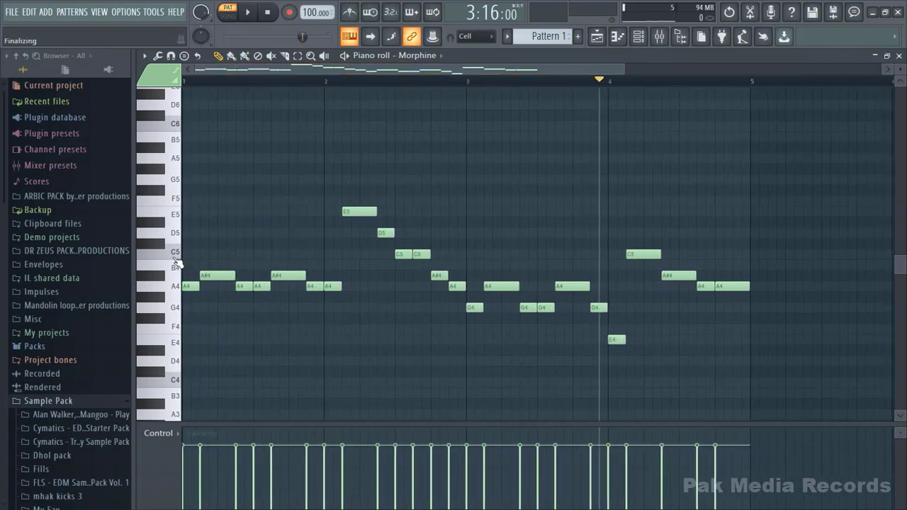
{"action": "scroll", "coordinate": [202, 284], "scroll_direction": "up", "scroll_amount": 4}
{"action": "scroll", "coordinate": [231, 287], "scroll_direction": "down", "scroll_amount": 2}
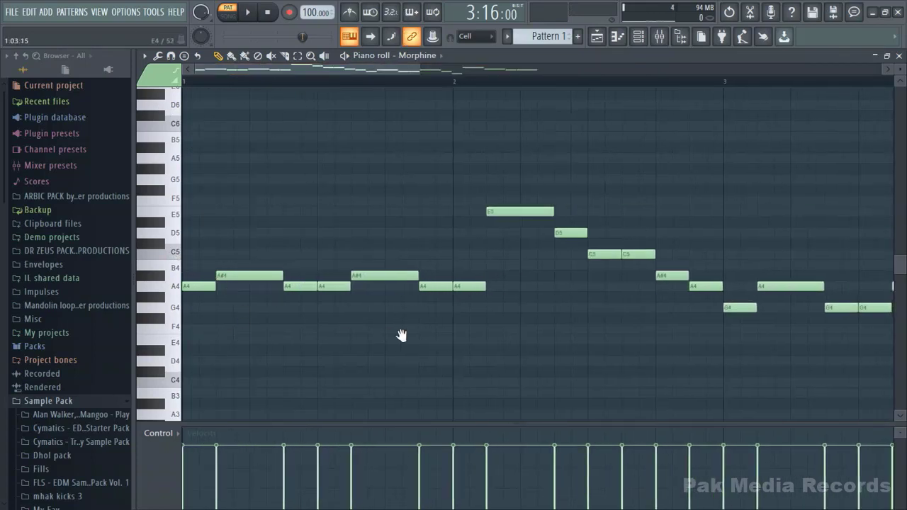
{"action": "left_click_drag", "start_coordinate": [277, 265], "coordinate": [309, 266]}
{"action": "right_click", "coordinate": [305, 267]}
{"action": "left_click", "coordinate": [259, 266]}
{"action": "key", "text": "space"}
Raise the B4 above bar 1's first A#4 to C5 and shorten it to one step.
{"action": "scroll", "coordinate": [231, 266], "scroll_direction": "up", "scroll_amount": 2}
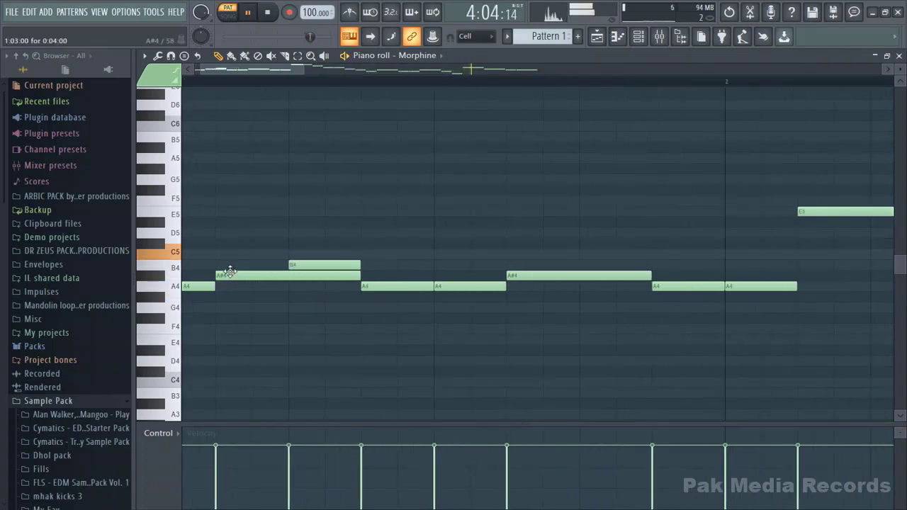
{"action": "scroll", "coordinate": [353, 287], "scroll_direction": "up", "scroll_amount": 2}
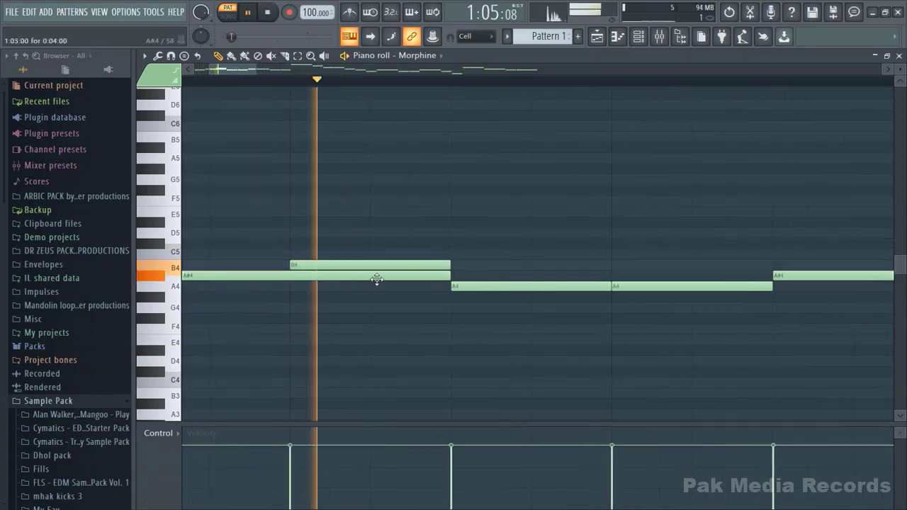
{"action": "left_click_drag", "start_coordinate": [364, 265], "coordinate": [364, 246]}
{"action": "key", "text": "space"}
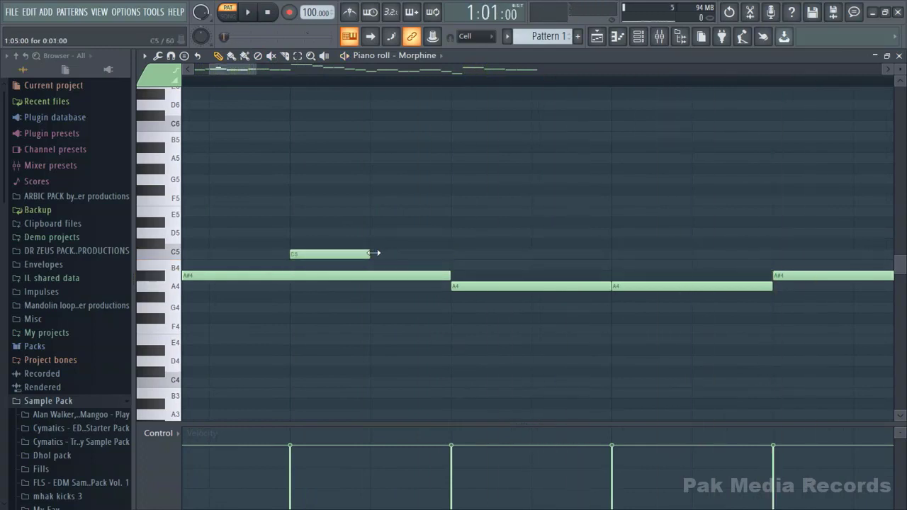
Shorten the C5 ornament above bar 1's first A#4 to 0:00:16 and play back the melody.
{"action": "scroll", "coordinate": [369, 256], "scroll_direction": "up", "scroll_amount": 2}
{"action": "left_click_drag", "start_coordinate": [408, 288], "coordinate": [370, 288]}
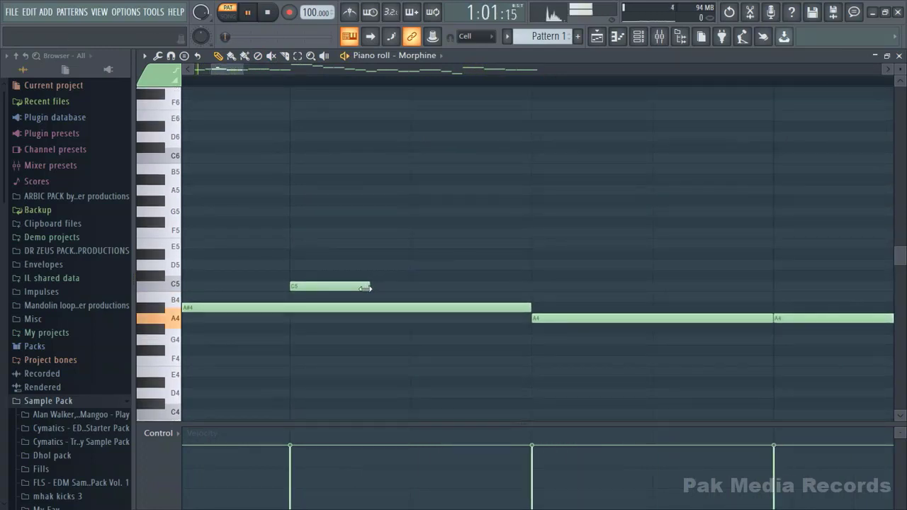
{"action": "key", "text": "space"}
{"action": "scroll", "coordinate": [232, 282], "scroll_direction": "down", "scroll_amount": 2}
{"action": "scroll", "coordinate": [232, 282], "scroll_direction": "down", "scroll_amount": 2}
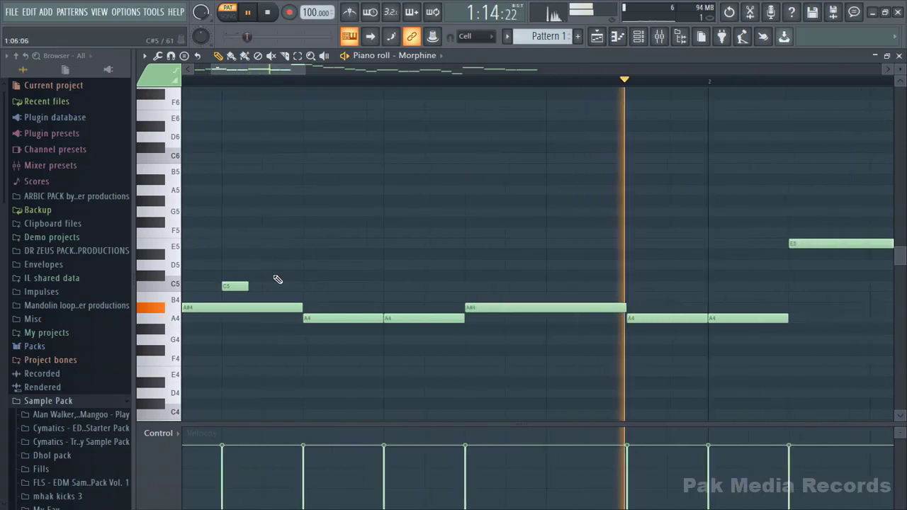
Add a matching 0:00:16 C5 ornament at 1:13:00, above bar 1's second A#4, and audition it.
{"action": "key", "text": "space"}
{"action": "left_click_drag", "start_coordinate": [589, 285], "coordinate": [550, 287]}
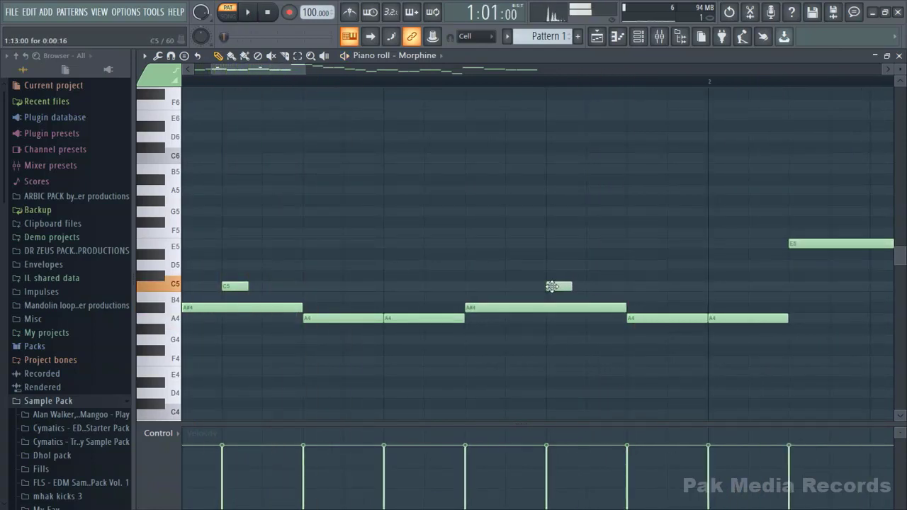
{"action": "scroll", "coordinate": [241, 300], "scroll_direction": "down", "scroll_amount": 5}
{"action": "scroll", "coordinate": [488, 356], "scroll_direction": "down", "scroll_amount": 1}
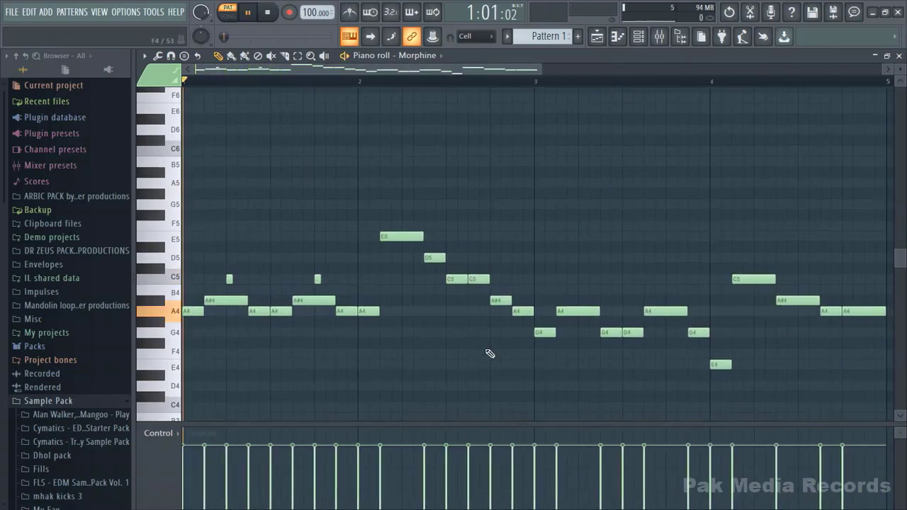
{"action": "key", "text": "space"}
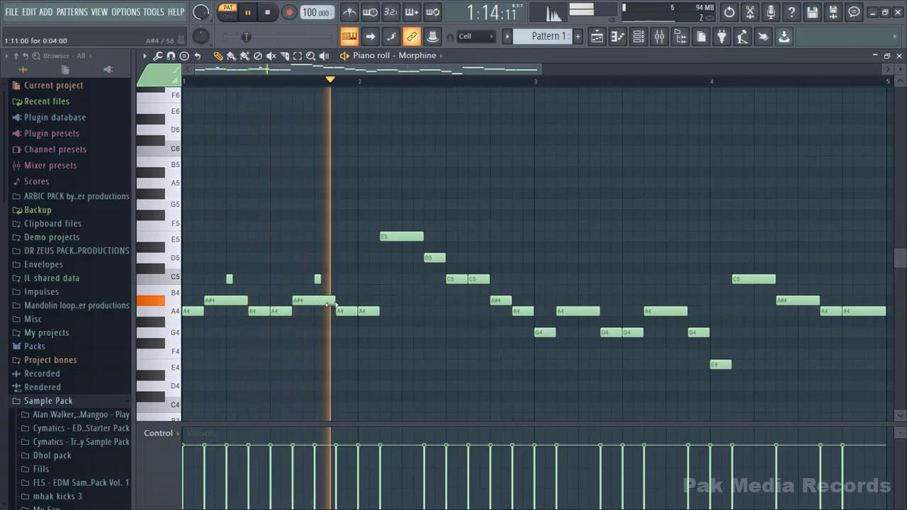
Place a short F5 ornament above the midpoint of bar 2's E5 and play back the melody.
{"action": "key", "text": "space"}
{"action": "scroll", "coordinate": [391, 289], "scroll_direction": "up", "scroll_amount": 3}
{"action": "left_click", "coordinate": [440, 226]}
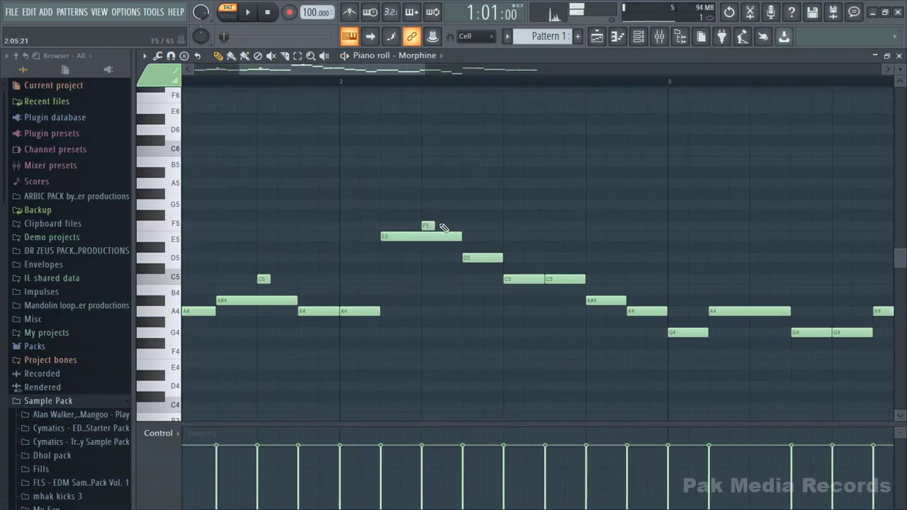
{"action": "scroll", "coordinate": [298, 280], "scroll_direction": "down", "scroll_amount": 6}
{"action": "scroll", "coordinate": [295, 282], "scroll_direction": "up", "scroll_amount": 5}
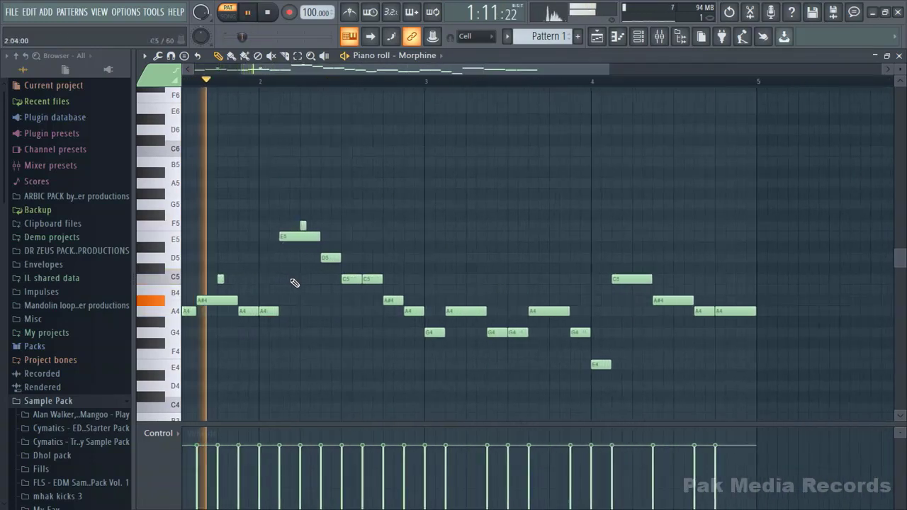
Extend bar 2's D5 to four steps in place of the first C5, and add a 0:00:16 C5 beneath its midpoint.
{"action": "scroll", "coordinate": [337, 290], "scroll_direction": "up", "scroll_amount": 3}
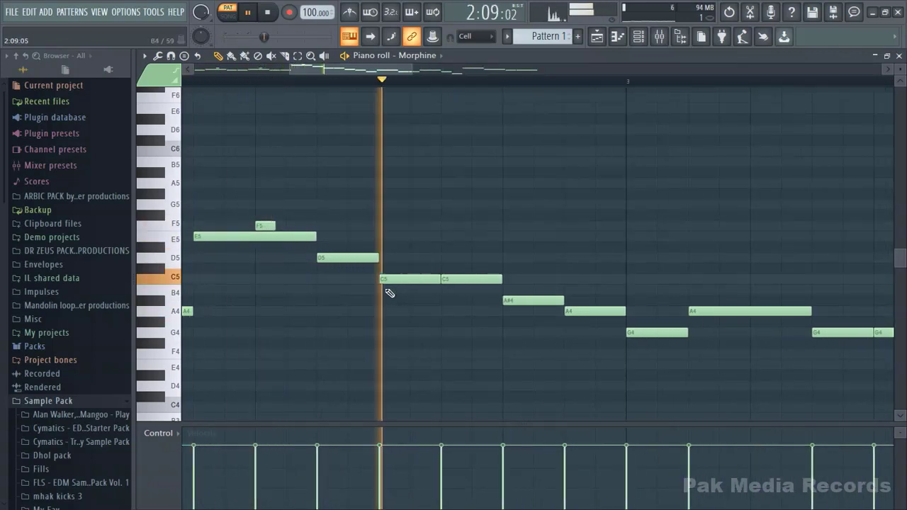
{"action": "key", "text": "space"}
{"action": "key", "text": "space"}
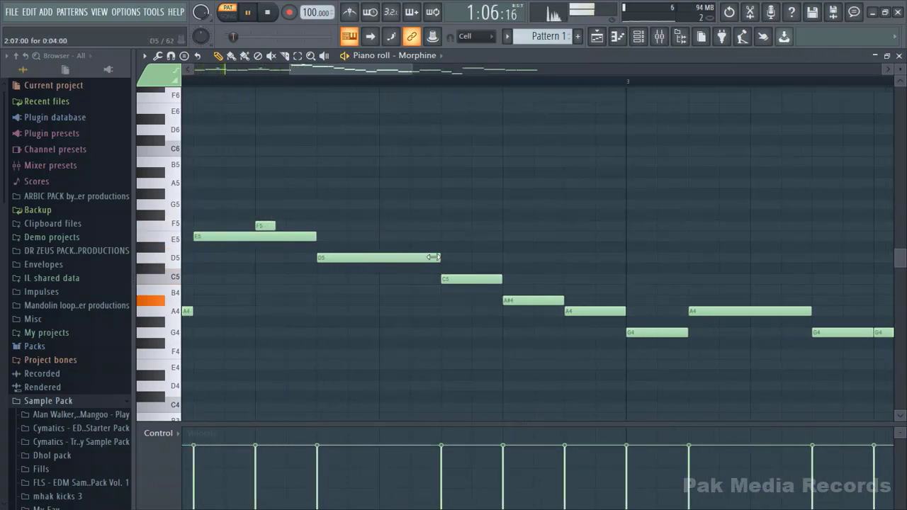
{"action": "left_click", "coordinate": [386, 279]}
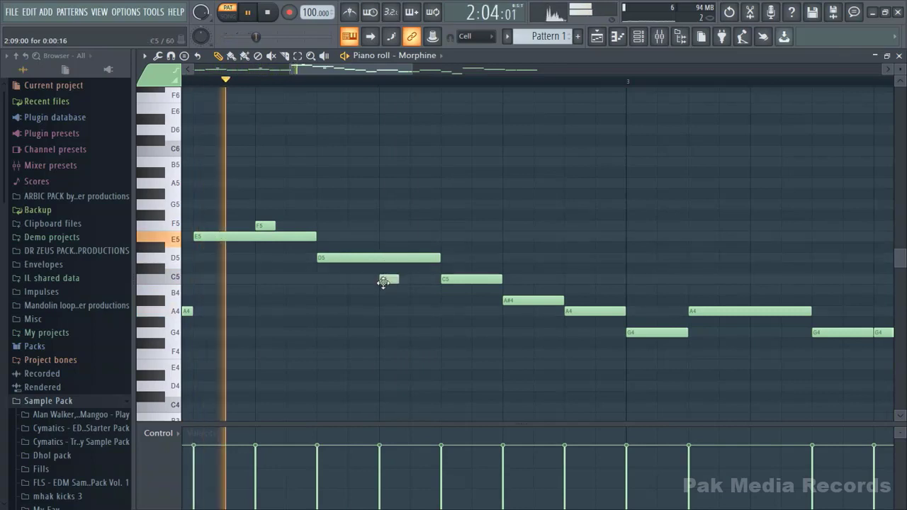
{"action": "key", "text": "space"}
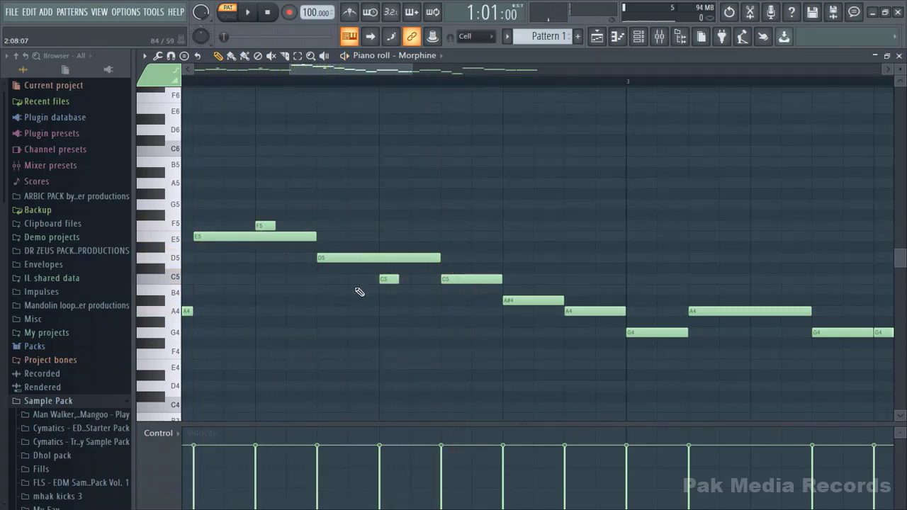
Shorten the last A4 of bar 2 to 0:01:19, leaving a small gap before bar 3.
{"action": "scroll", "coordinate": [412, 298], "scroll_direction": "right", "scroll_amount": 2}
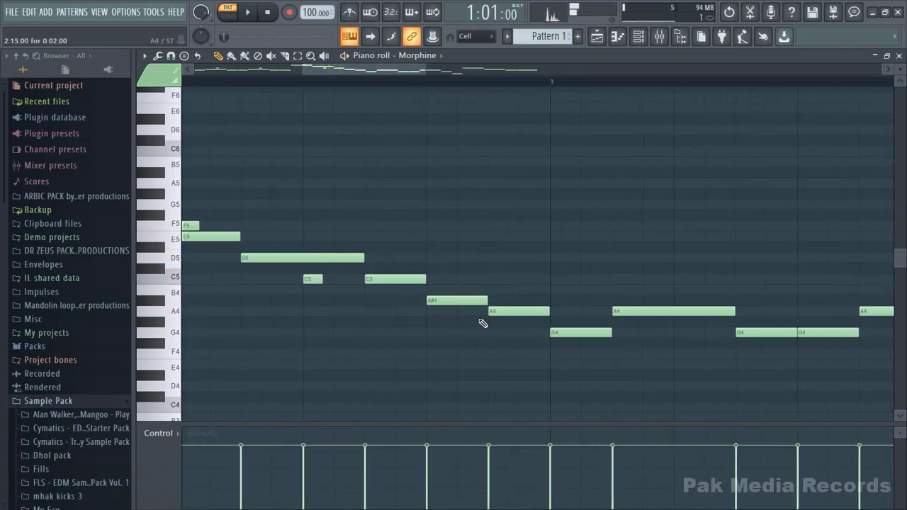
{"action": "key", "text": "space"}
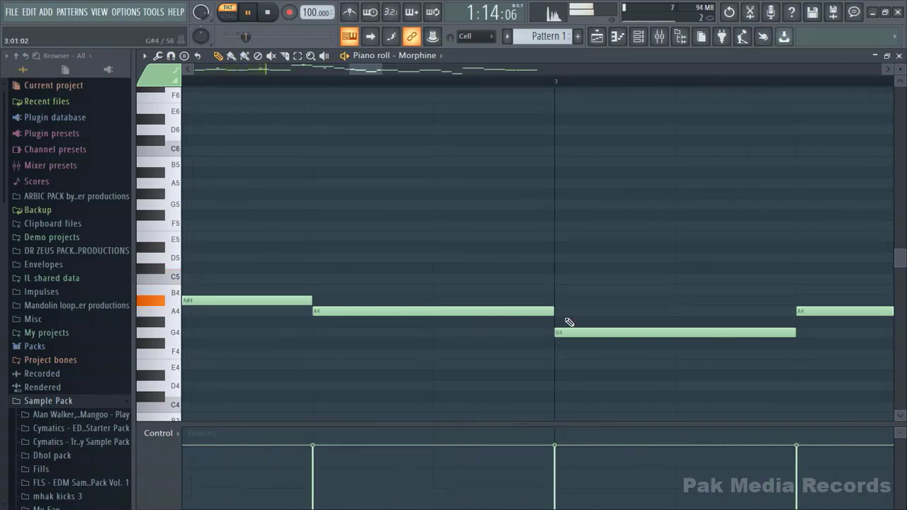
{"action": "left_click_drag", "start_coordinate": [554, 313], "coordinate": [527, 312]}
{"action": "scroll", "coordinate": [399, 312], "scroll_direction": "down", "scroll_amount": 6}
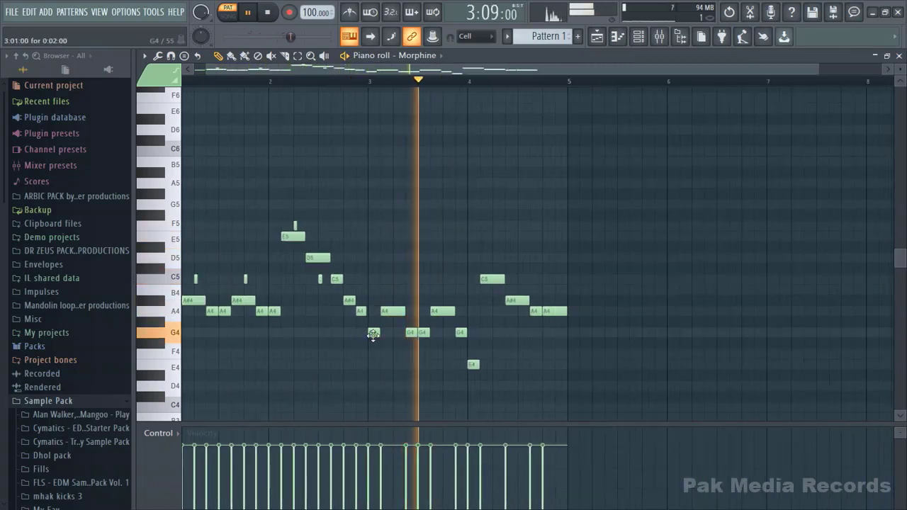
{"action": "scroll", "coordinate": [372, 331], "scroll_direction": "down", "scroll_amount": 3}
Add 0:00:16 A#4 ornaments above the midpoints of both four-step A4 notes in bar 3.
{"action": "key", "text": "space"}
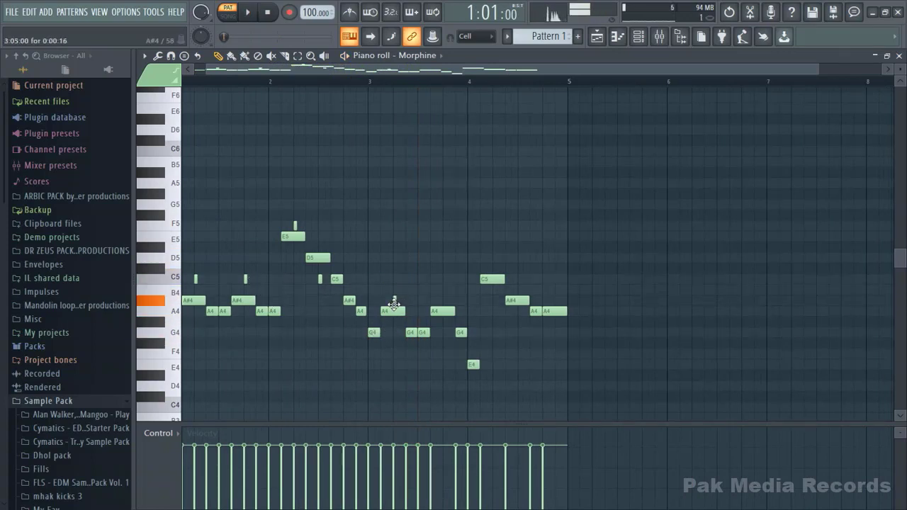
{"action": "scroll", "coordinate": [394, 304], "scroll_direction": "up", "scroll_amount": 3}
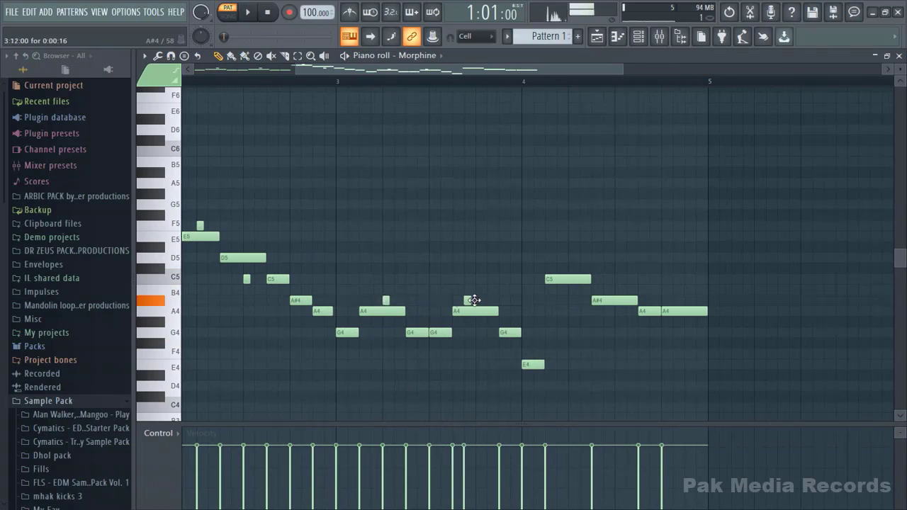
{"action": "scroll", "coordinate": [466, 297], "scroll_direction": "up", "scroll_amount": 4}
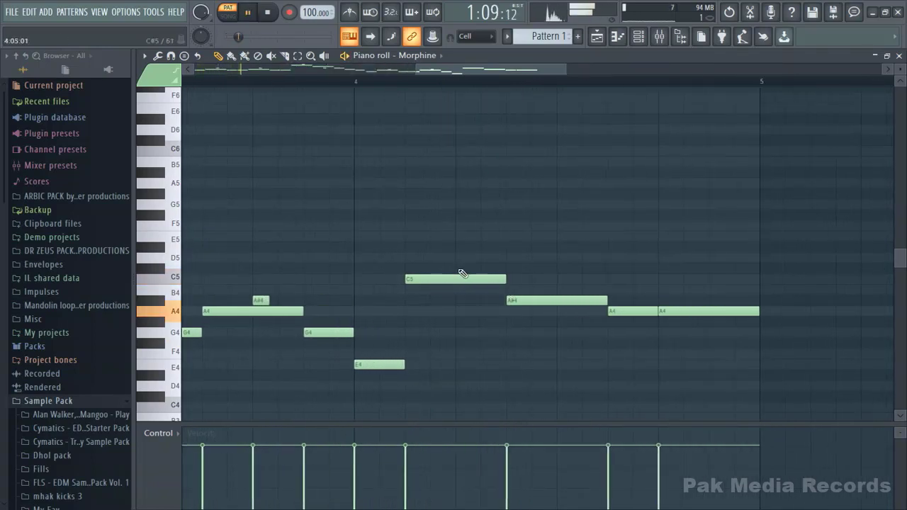
Add 0:00:16 ornaments in bar 4: an A#4 beneath the C5's midpoint and an A4 beneath the long A#4's midpoint.
{"action": "left_click_drag", "start_coordinate": [464, 269], "coordinate": [462, 296]}
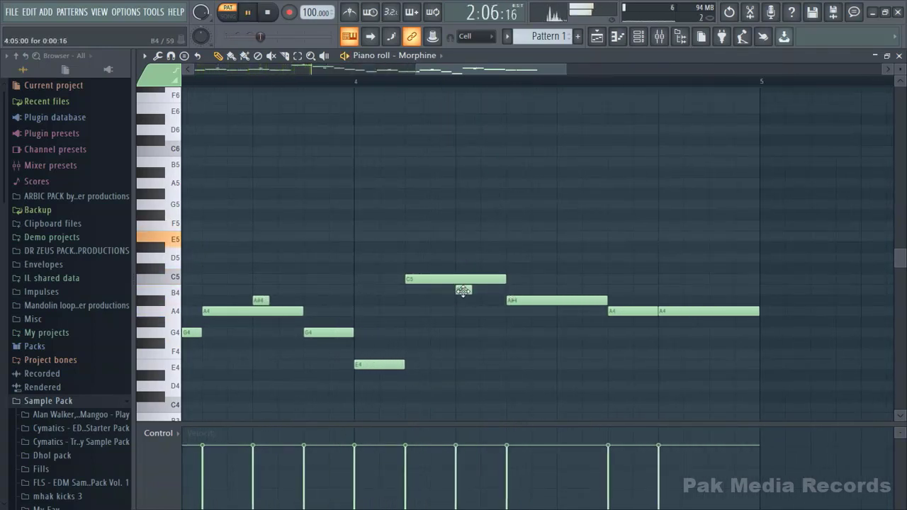
{"action": "left_click", "coordinate": [563, 312]}
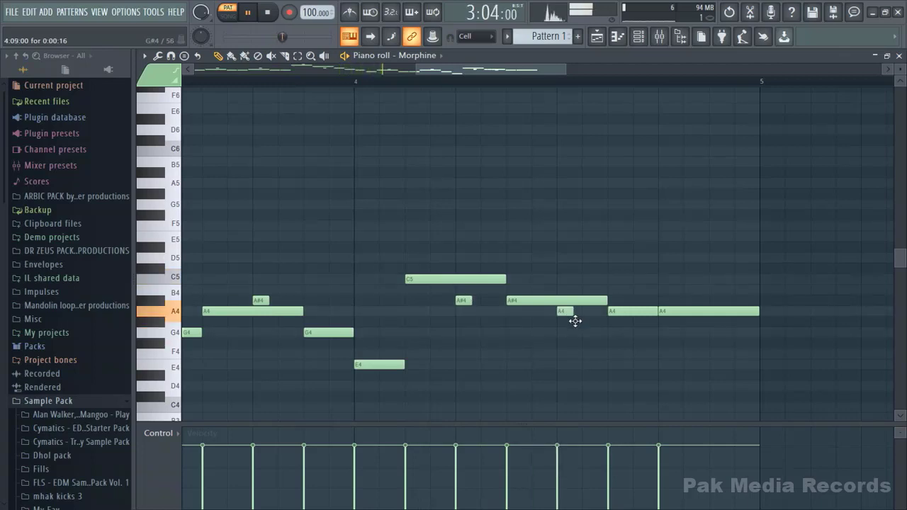
{"action": "scroll", "coordinate": [407, 324], "scroll_direction": "down", "scroll_amount": 4}
{"action": "scroll", "coordinate": [435, 332], "scroll_direction": "up", "scroll_amount": 2}
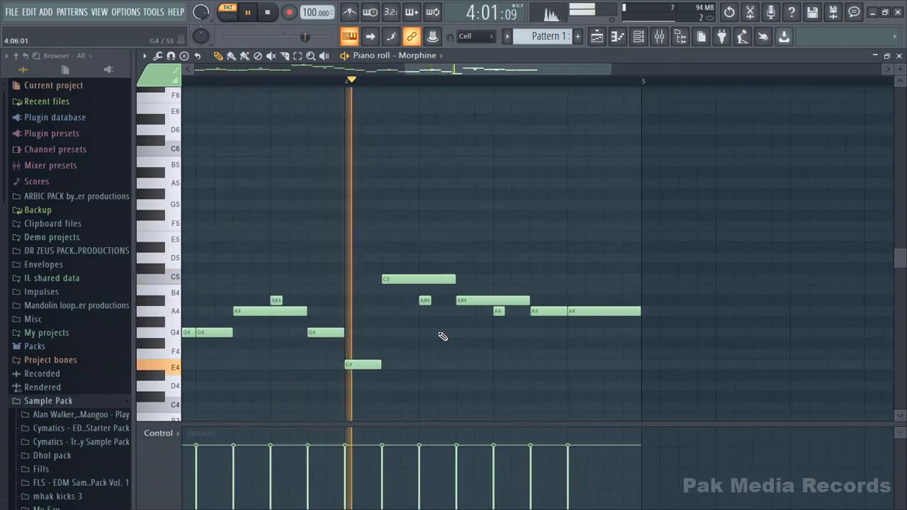
{"action": "scroll", "coordinate": [540, 344], "scroll_direction": "up", "scroll_amount": 2}
{"action": "scroll", "coordinate": [543, 345], "scroll_direction": "down", "scroll_amount": 3}
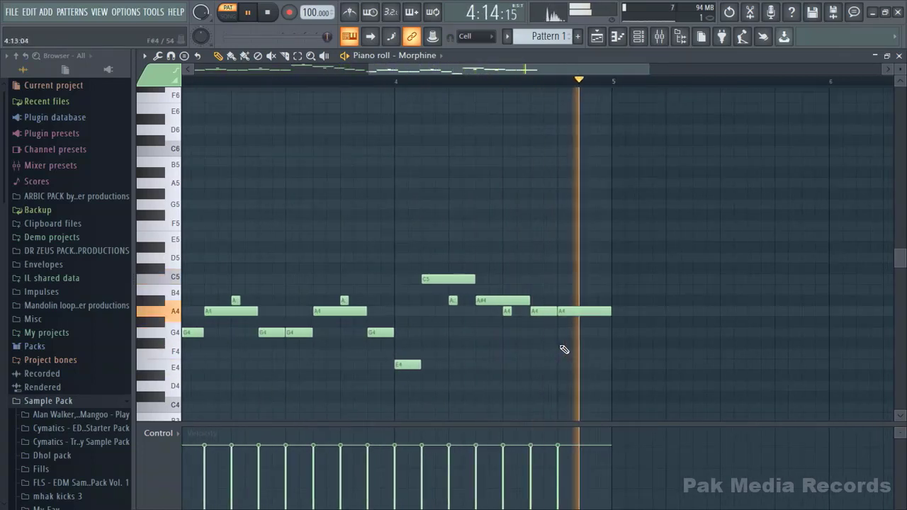
Duplicate the whole four-bar melody and position the copy to start at bar 5.
{"action": "scroll", "coordinate": [565, 348], "scroll_direction": "down", "scroll_amount": 6}
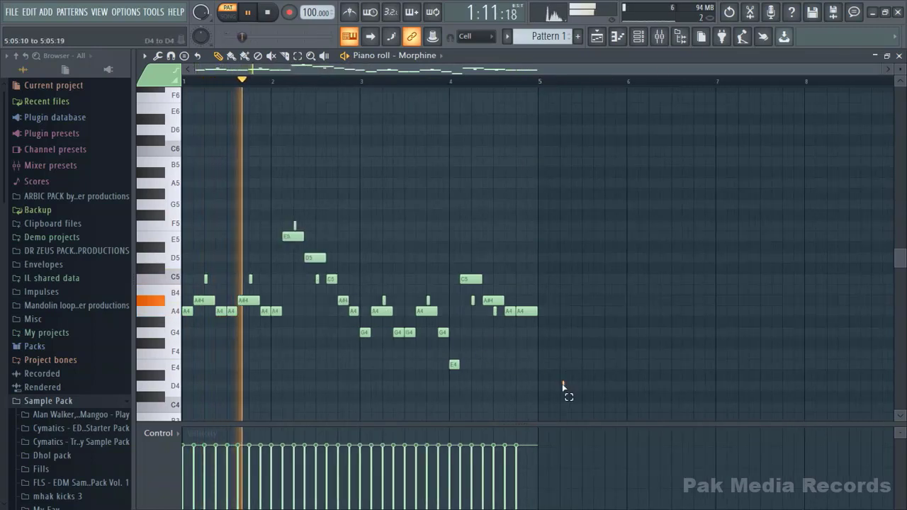
{"action": "left_click_drag", "start_coordinate": [564, 384], "coordinate": [103, 218]}
{"action": "key", "text": "ctrl+b"}
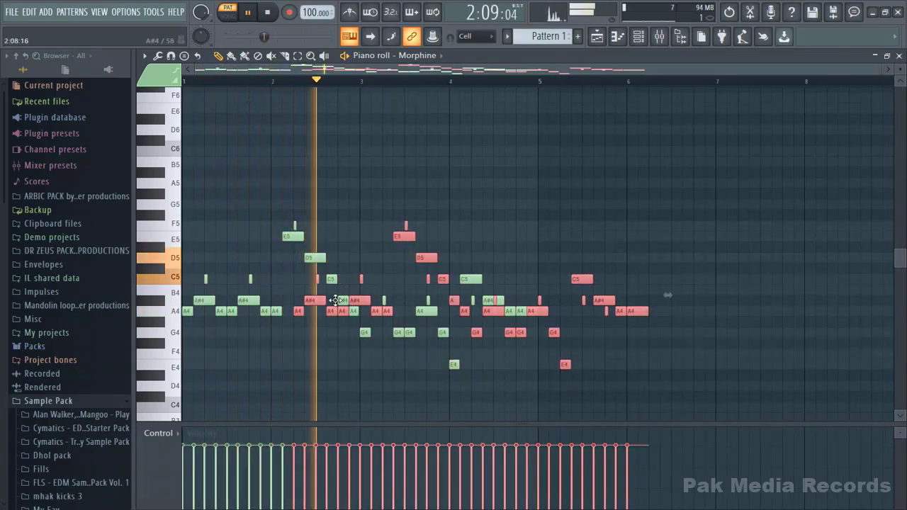
{"action": "scroll", "coordinate": [318, 306], "scroll_direction": "down", "scroll_amount": 2}
{"action": "scroll", "coordinate": [319, 306], "scroll_direction": "down", "scroll_amount": 1}
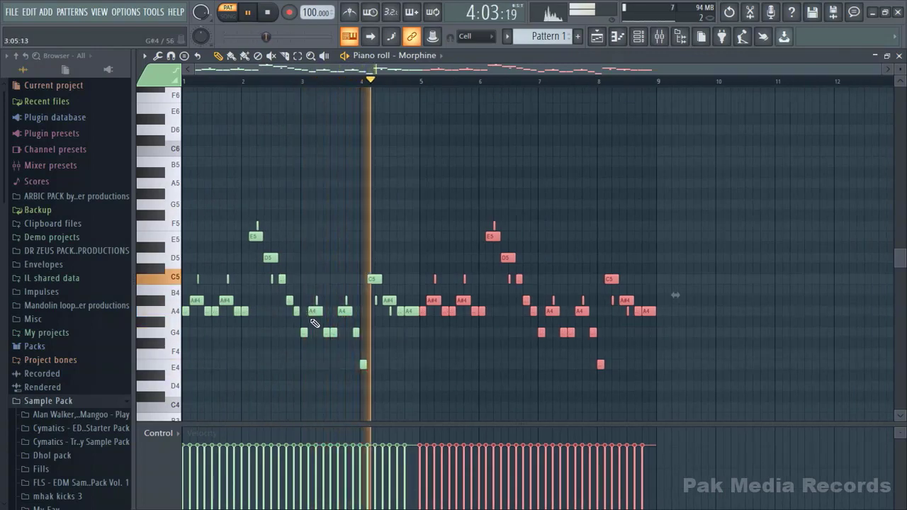
Deselect the duplicated notes and shorten the A4 at 6:15:00 to 0:00:12.
{"action": "scroll", "coordinate": [520, 332], "scroll_direction": "up", "scroll_amount": 1}
{"action": "scroll", "coordinate": [508, 333], "scroll_direction": "down", "scroll_amount": 1}
{"action": "scroll", "coordinate": [543, 334], "scroll_direction": "up", "scroll_amount": 2}
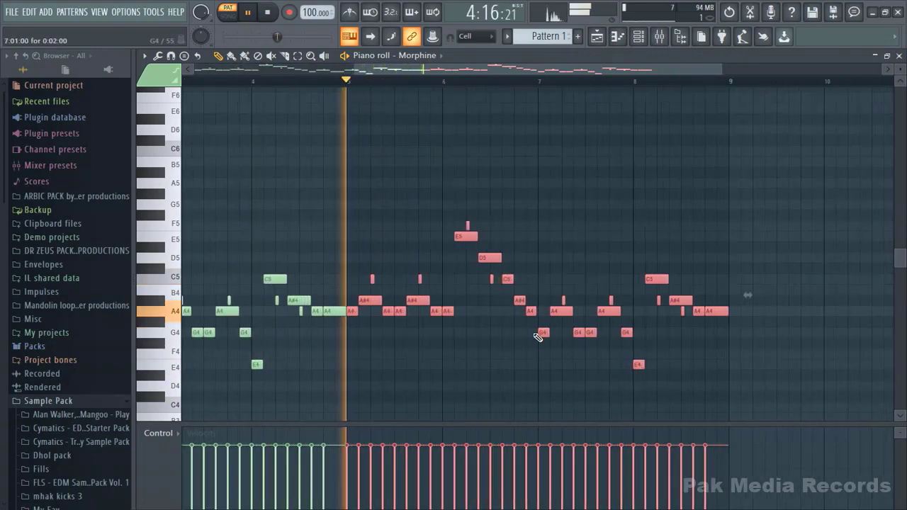
{"action": "scroll", "coordinate": [466, 318], "scroll_direction": "down", "scroll_amount": 2}
{"action": "scroll", "coordinate": [498, 327], "scroll_direction": "up", "scroll_amount": 5}
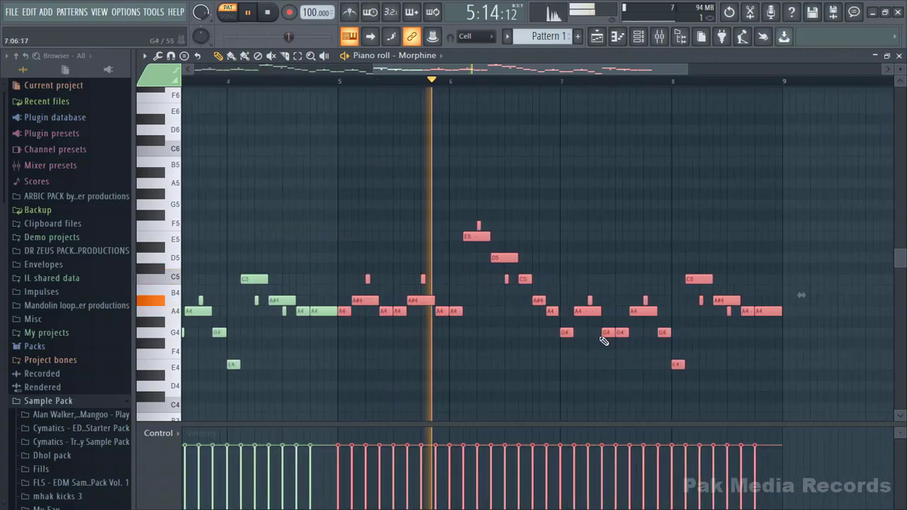
{"action": "scroll", "coordinate": [459, 328], "scroll_direction": "up", "scroll_amount": 3}
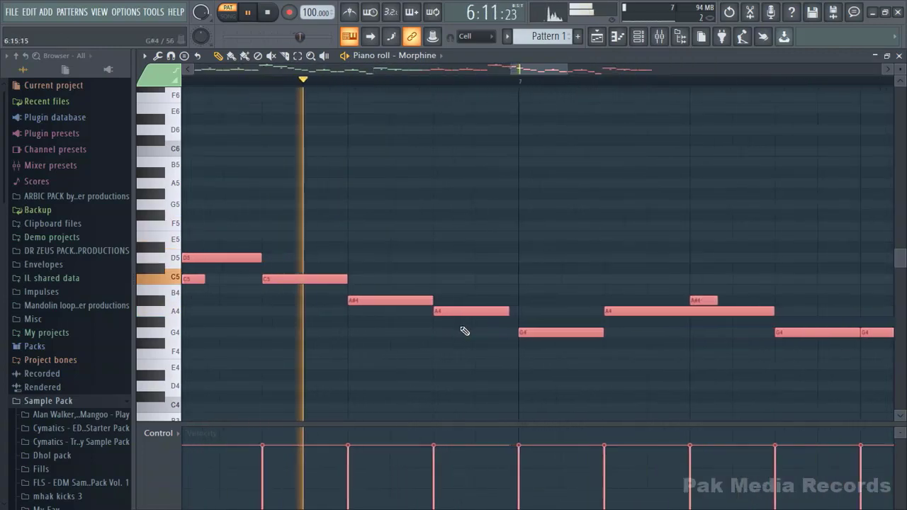
{"action": "key", "text": "space"}
{"action": "key", "text": "ctrl+d"}
{"action": "scroll", "coordinate": [567, 325], "scroll_direction": "up", "scroll_amount": 2}
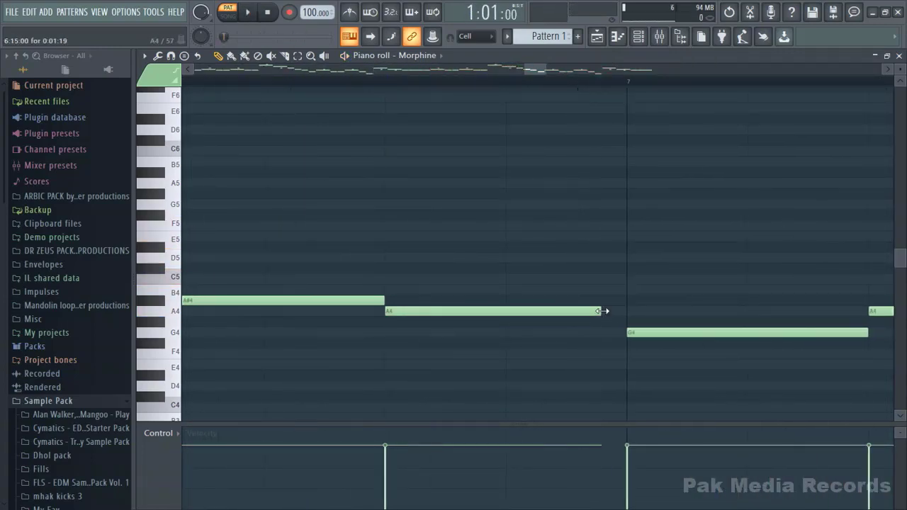
{"action": "left_click_drag", "start_coordinate": [601, 311], "coordinate": [471, 317]}
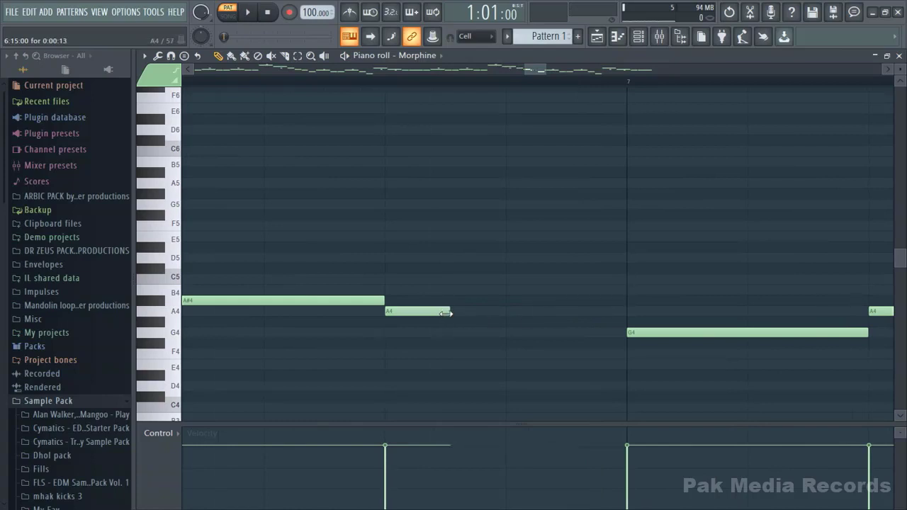
Fill the rest of bar 6 with a 0:00:12 A#4 followed by an A4 of about one step.
{"action": "left_click", "coordinate": [462, 312]}
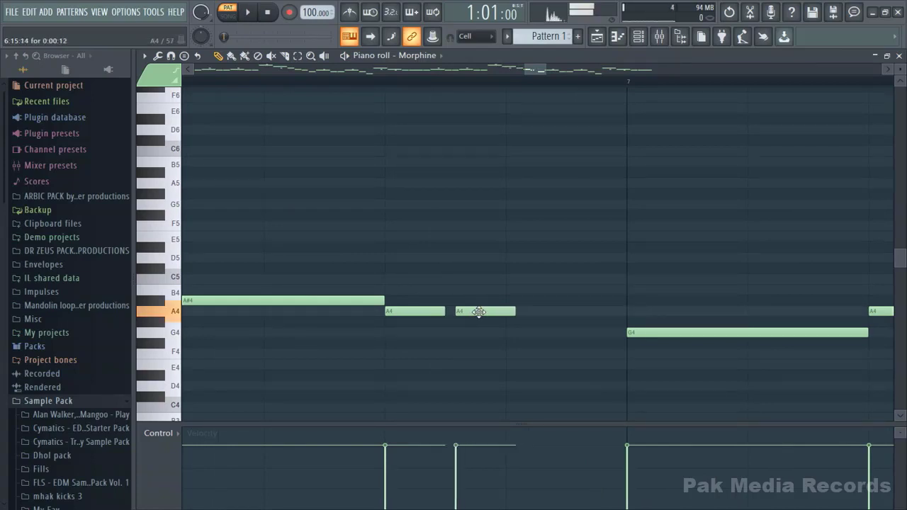
{"action": "left_click_drag", "start_coordinate": [477, 310], "coordinate": [472, 298]}
{"action": "left_click", "coordinate": [510, 312]}
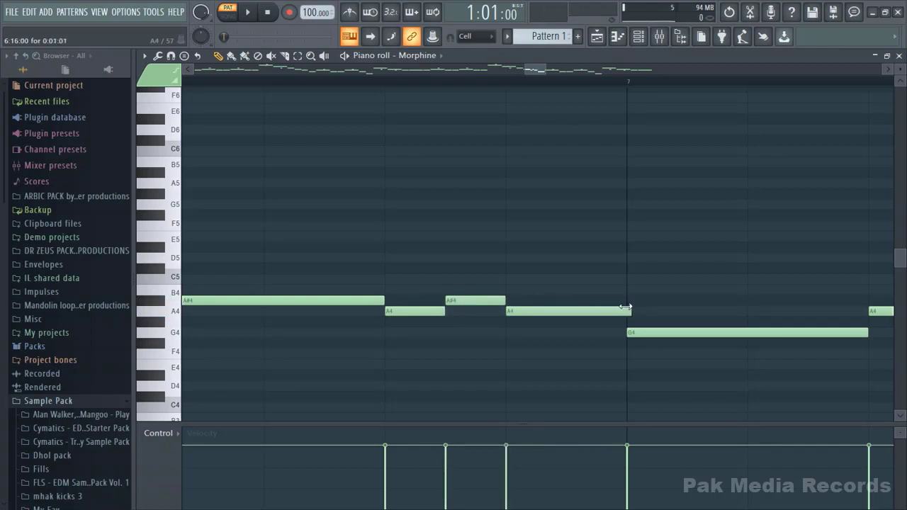
Play the melody from bar 5 to check the varied ending of bar 6 and the following bars.
{"action": "scroll", "coordinate": [371, 309], "scroll_direction": "down", "scroll_amount": 10}
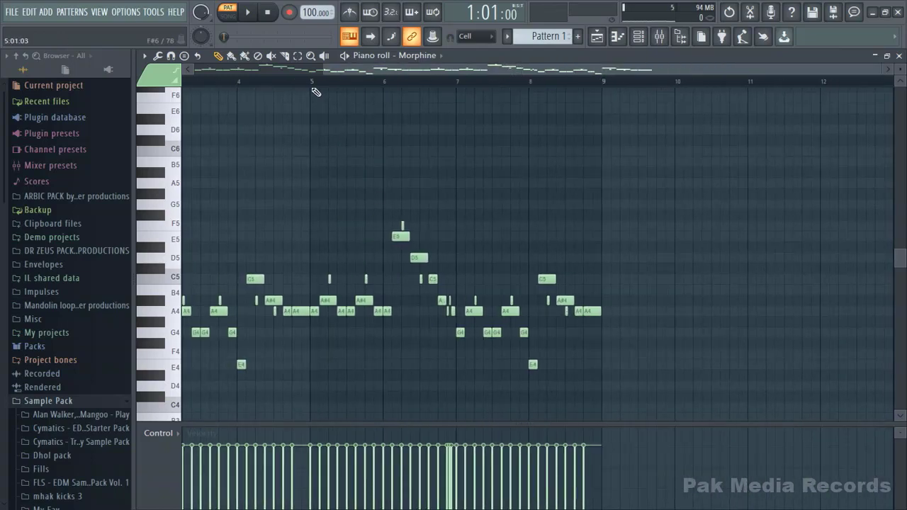
{"action": "key", "text": "space"}
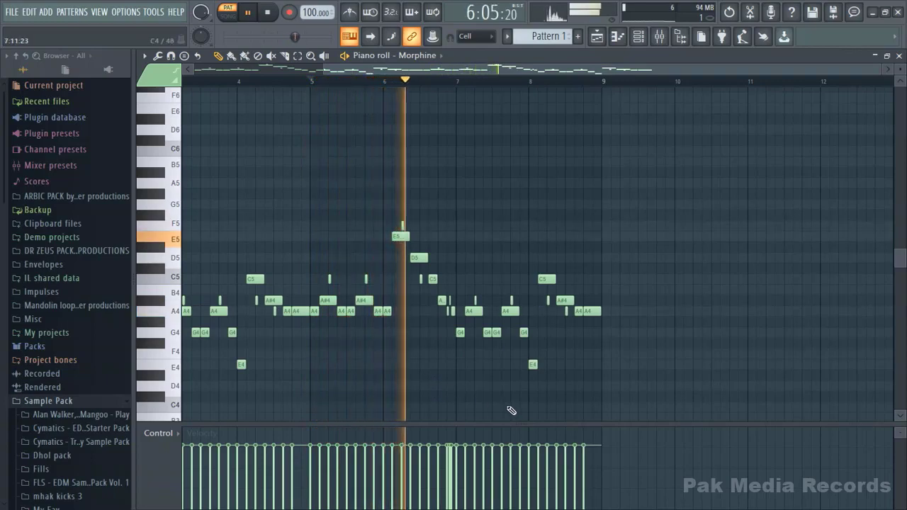
{"action": "scroll", "coordinate": [525, 412], "scroll_direction": "up", "scroll_amount": 4}
{"action": "scroll", "coordinate": [525, 412], "scroll_direction": "up", "scroll_amount": 5}
{"action": "scroll", "coordinate": [450, 404], "scroll_direction": "down", "scroll_amount": 3}
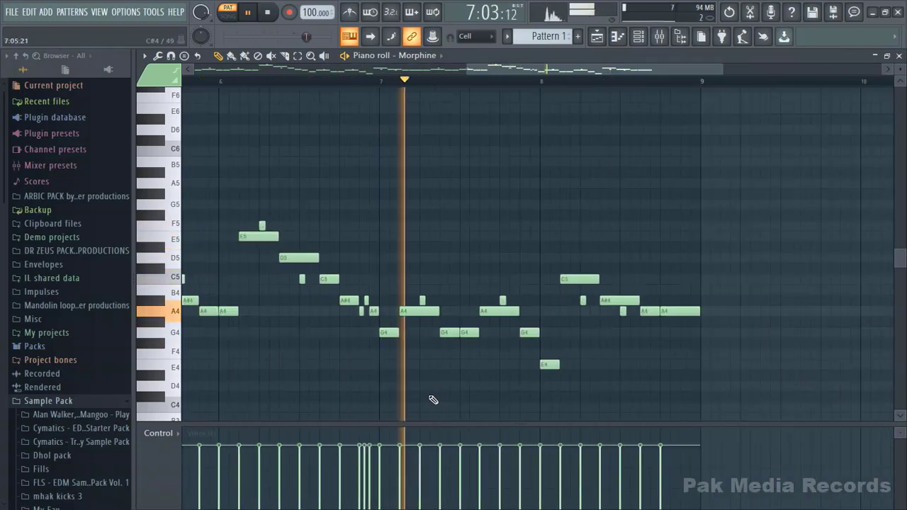
{"action": "scroll", "coordinate": [512, 402], "scroll_direction": "down", "scroll_amount": 4}
{"action": "scroll", "coordinate": [583, 405], "scroll_direction": "up", "scroll_amount": 7}
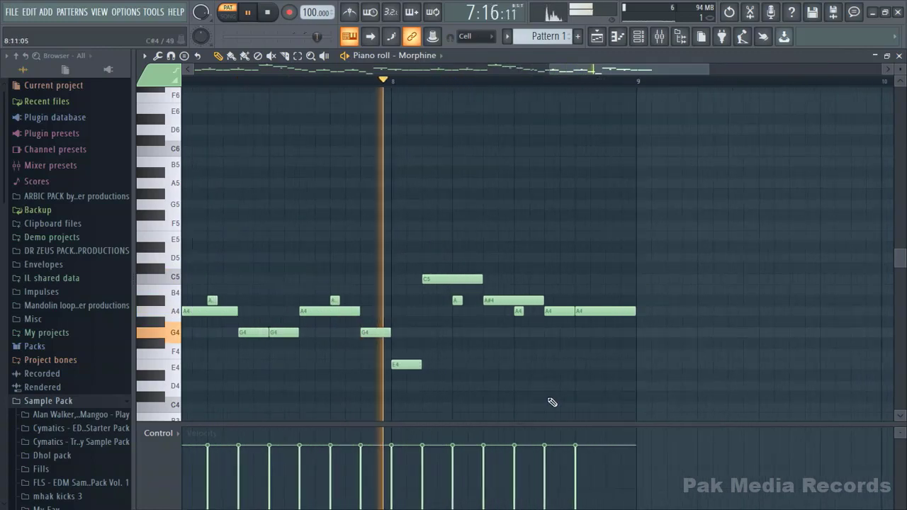
Stop playback and place Pattern 1 on Track 1 of the playlist, starting at bar 1.
{"action": "scroll", "coordinate": [547, 399], "scroll_direction": "down", "scroll_amount": 5}
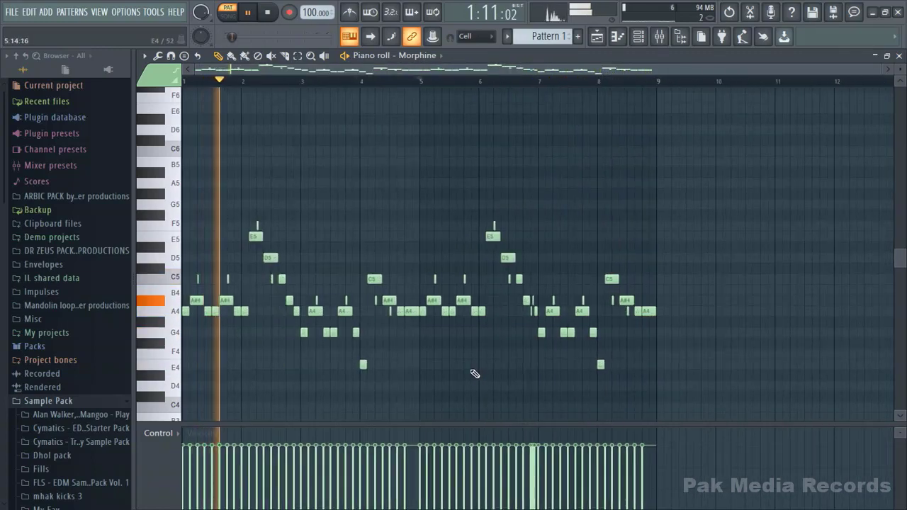
{"action": "key", "text": "space"}
{"action": "left_click", "coordinate": [597, 37]}
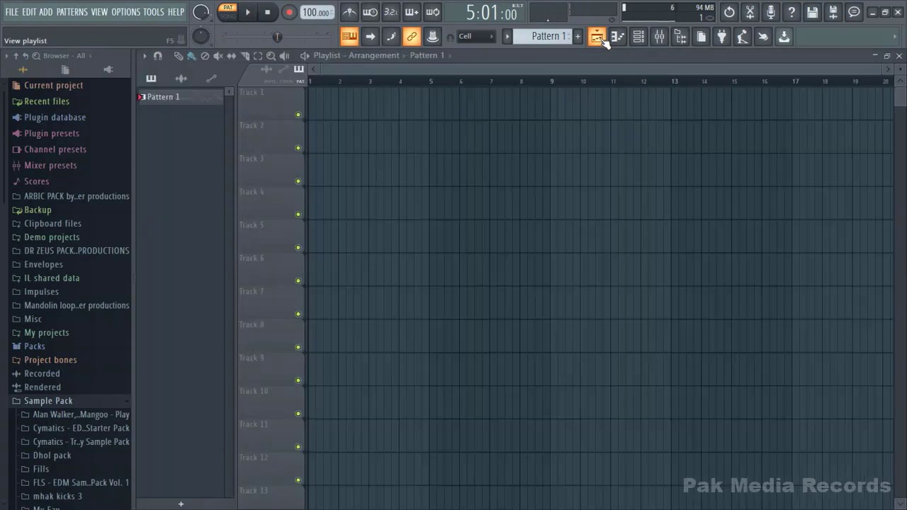
{"action": "left_click", "coordinate": [337, 111]}
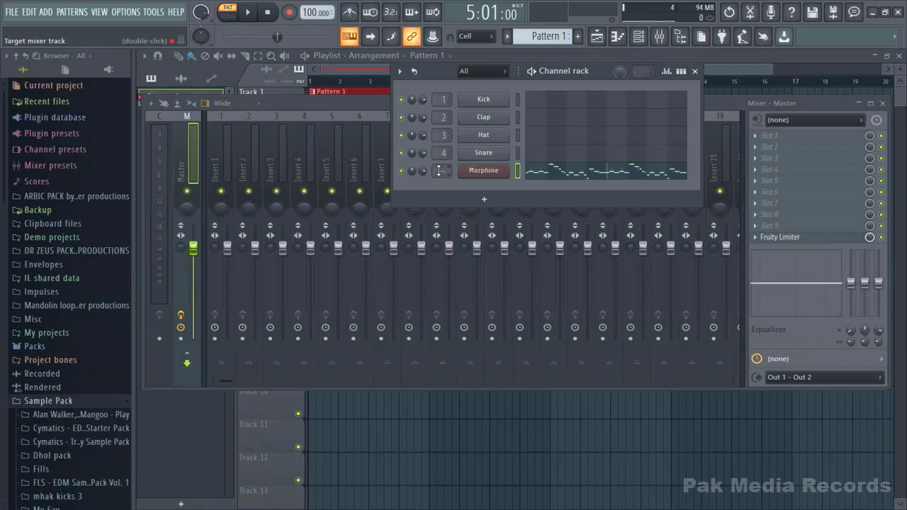
Route the Morphine channel to mixer insert 2 and load Fruity Parametric EQ 2 in its first effect slot.
{"action": "left_click_drag", "start_coordinate": [440, 173], "coordinate": [438, 170]}
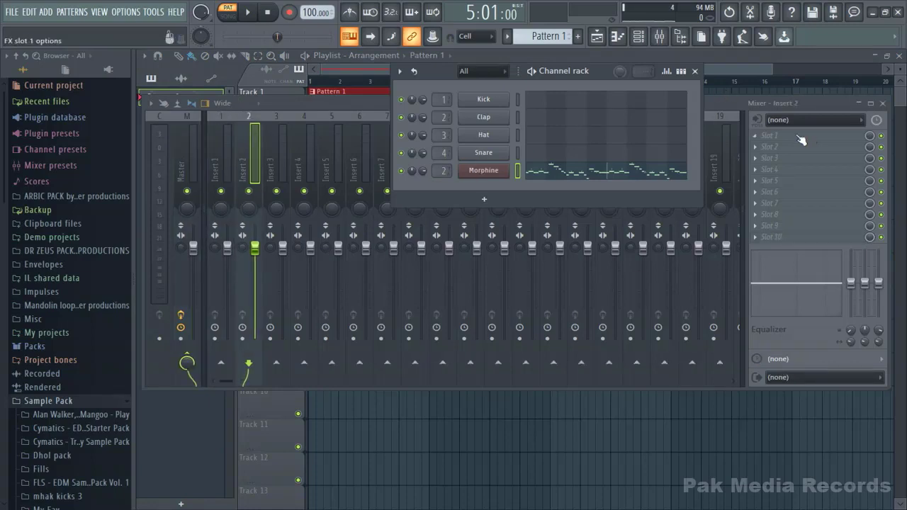
{"action": "left_click", "coordinate": [776, 133]}
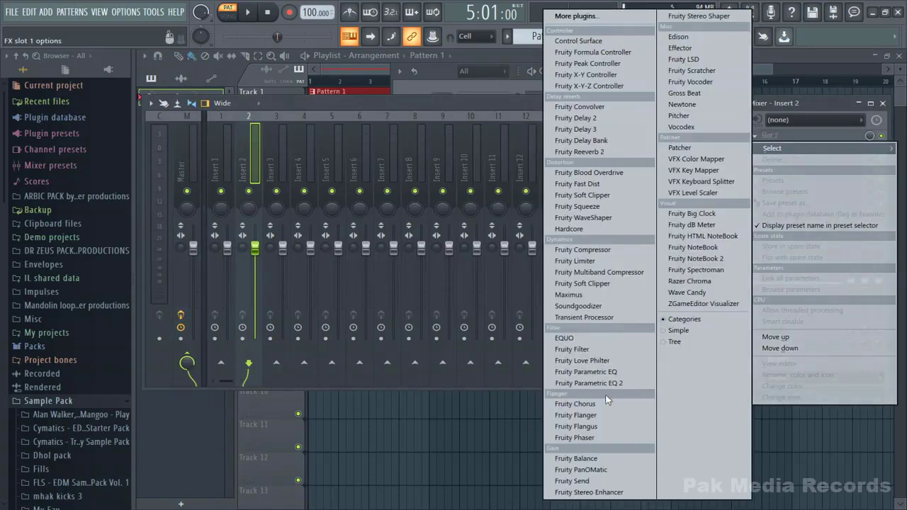
{"action": "left_click", "coordinate": [589, 382]}
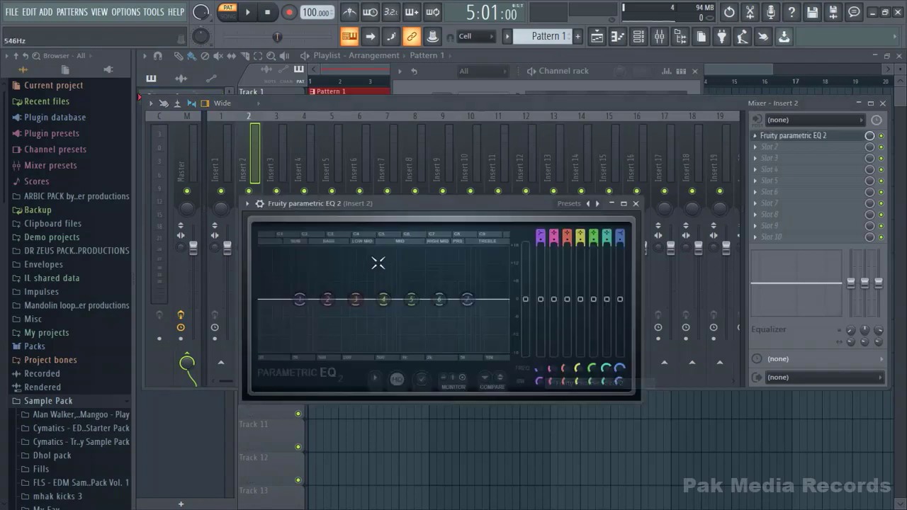
Cut the lows with EQ band 1 at -18 dB and 109 Hz, slightly boost bands 4, 6 and 7, and close the equalizer.
{"action": "left_click_drag", "start_coordinate": [299, 300], "coordinate": [317, 348]}
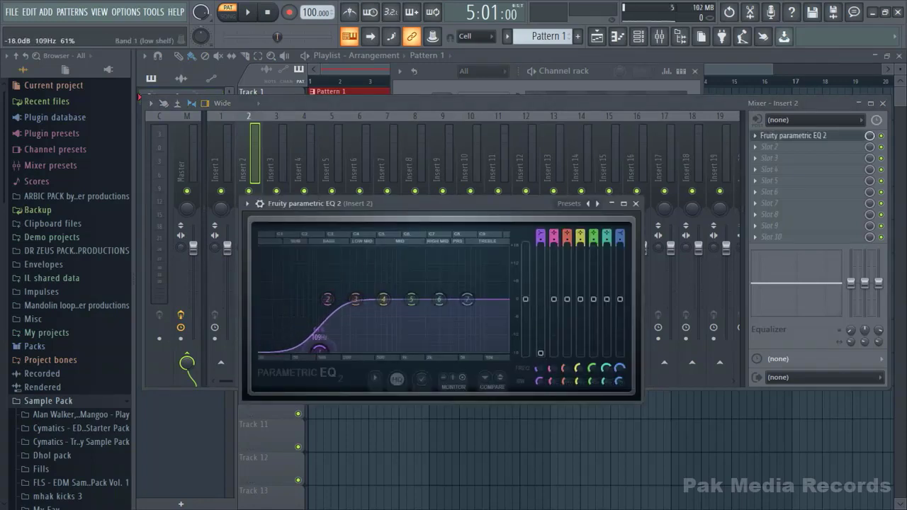
{"action": "left_click_drag", "start_coordinate": [468, 300], "coordinate": [442, 298]}
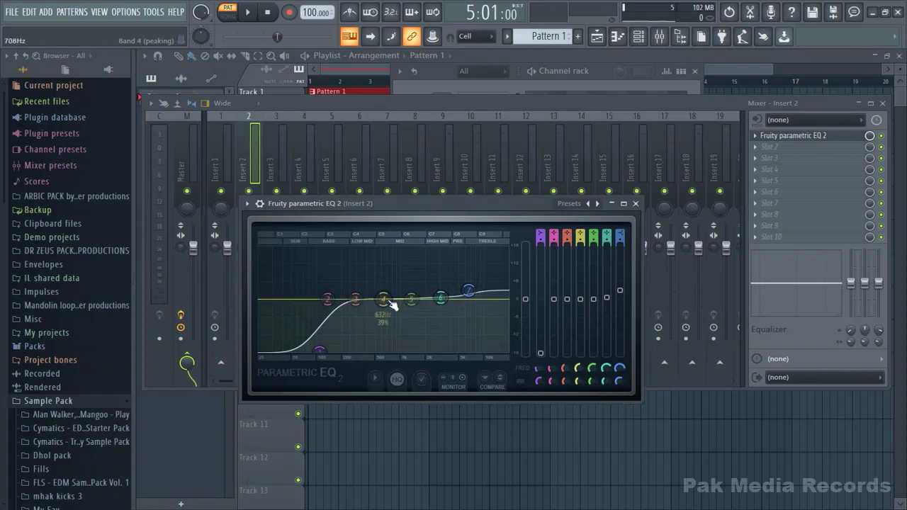
{"action": "left_click_drag", "start_coordinate": [384, 300], "coordinate": [384, 295]}
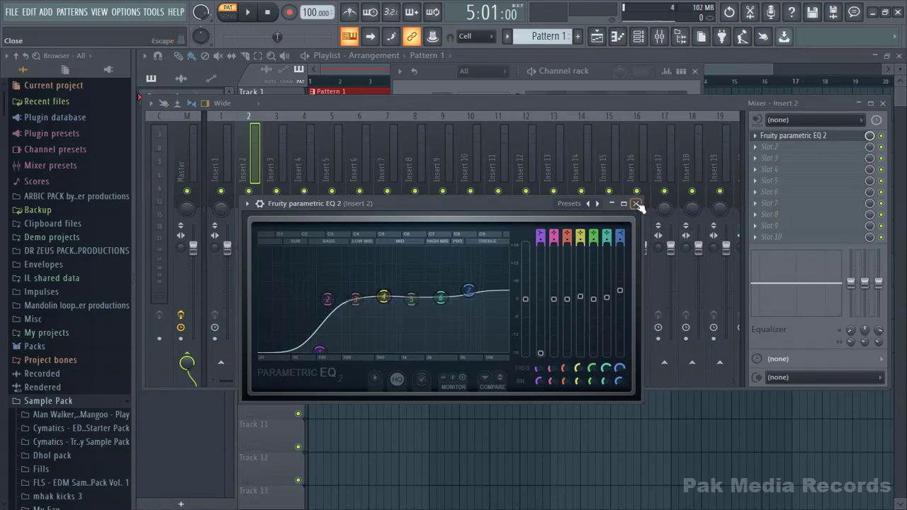
{"action": "left_click", "coordinate": [637, 204]}
Load Fruity Reeverb 2 in the second effect slot of insert 2 and increase its room size.
{"action": "left_click", "coordinate": [769, 150]}
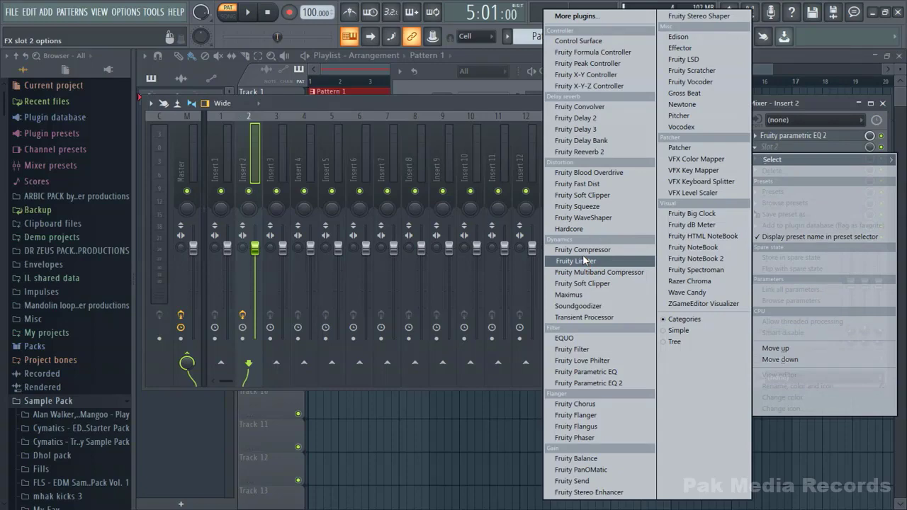
{"action": "left_click", "coordinate": [590, 151]}
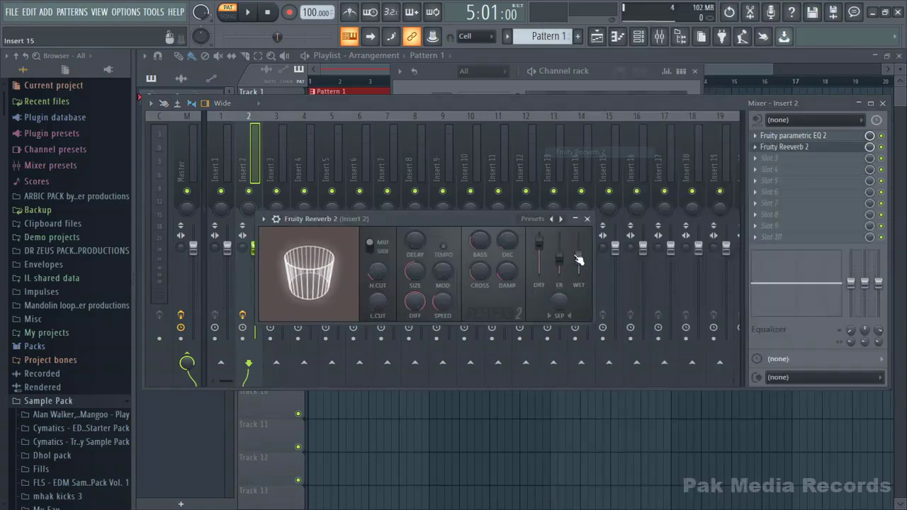
{"action": "left_click_drag", "start_coordinate": [418, 270], "coordinate": [419, 257]}
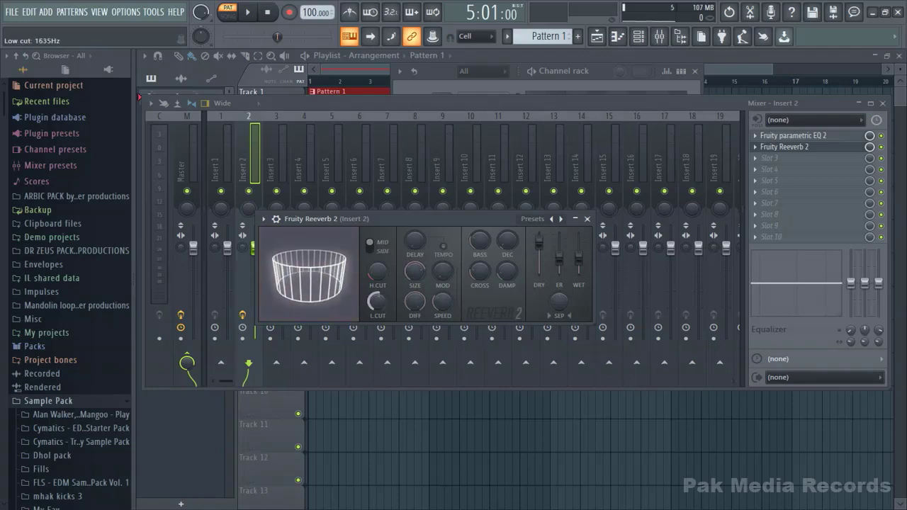
Adjust the reverb's cut filters, raise the early reflections, set the wet level to 58% and close the plugin.
{"action": "left_click_drag", "start_coordinate": [378, 271], "coordinate": [378, 282]}
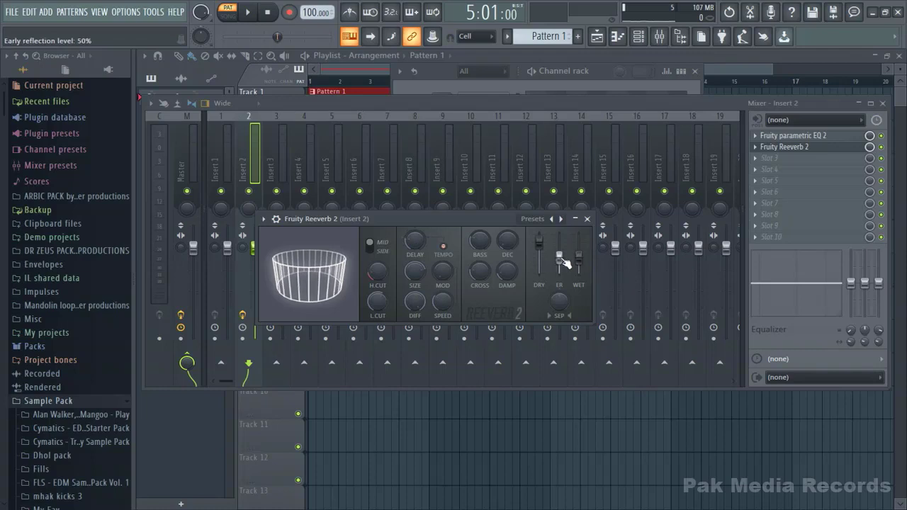
{"action": "left_click_drag", "start_coordinate": [559, 250], "coordinate": [558, 260]}
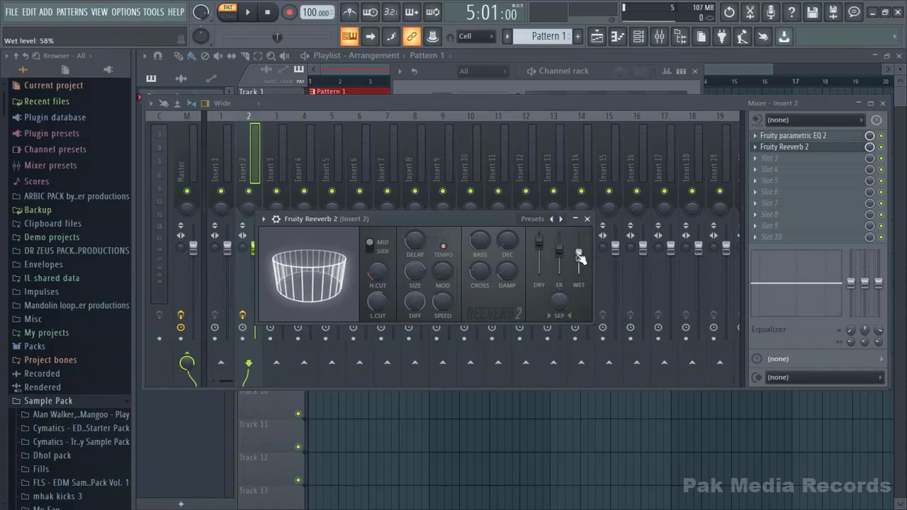
{"action": "left_click", "coordinate": [587, 219]}
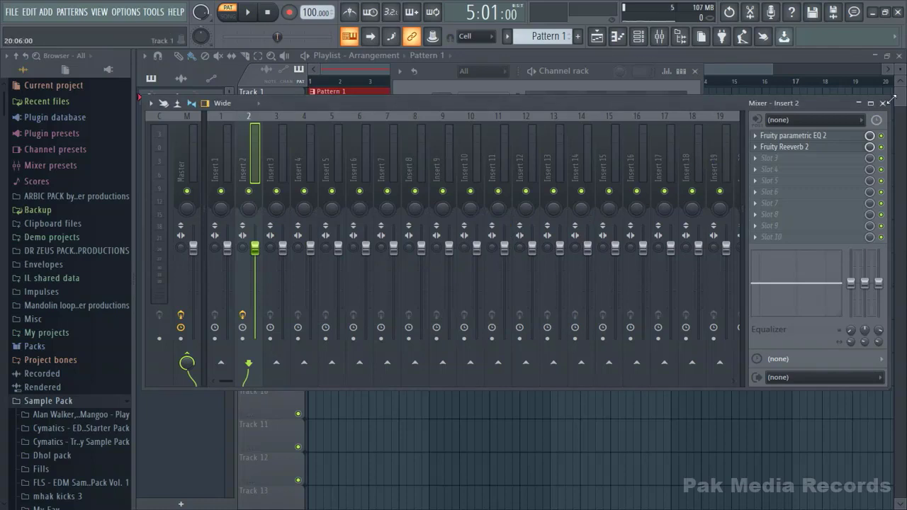
Close the mixer and channel rack, switch to song mode and play the arrangement from the start.
{"action": "left_click", "coordinate": [883, 104]}
{"action": "key", "text": "F6"}
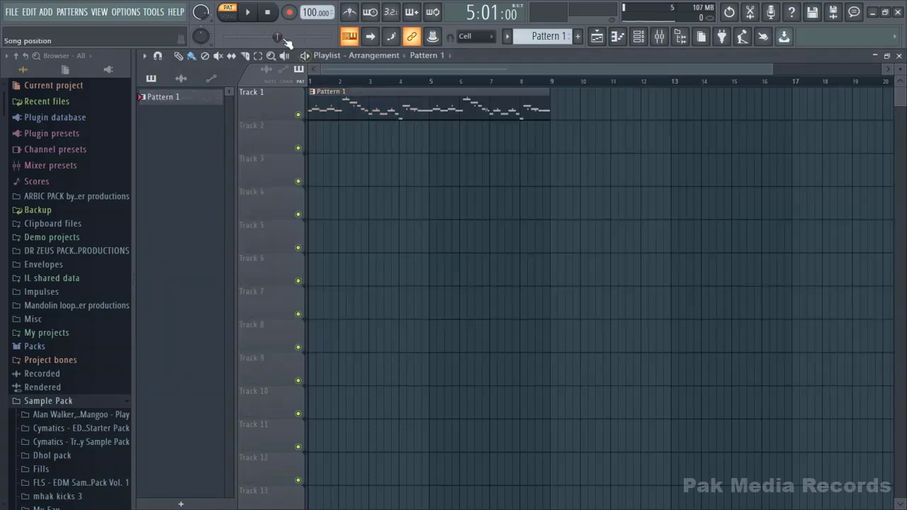
{"action": "left_click", "coordinate": [227, 14]}
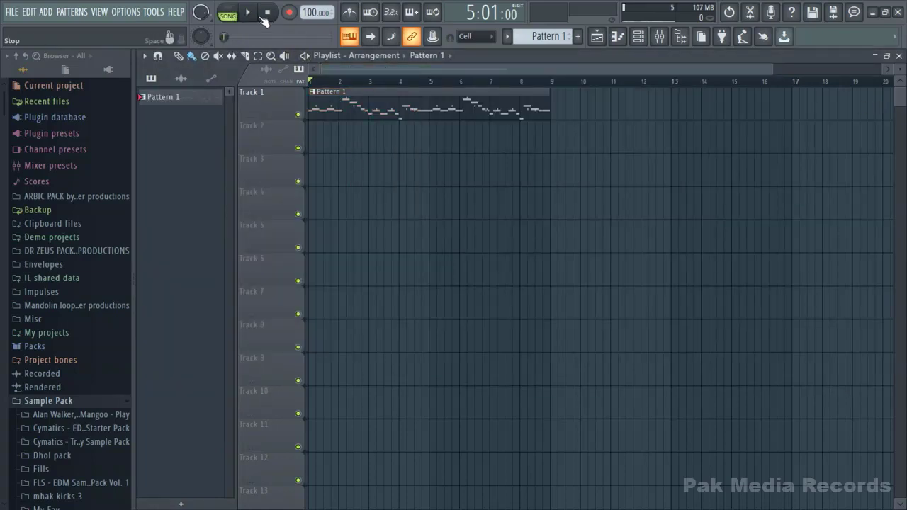
{"action": "left_click", "coordinate": [249, 12]}
{"action": "scroll", "coordinate": [318, 192], "scroll_direction": "up", "scroll_amount": 2}
{"action": "scroll", "coordinate": [318, 192], "scroll_direction": "down", "scroll_amount": 3}
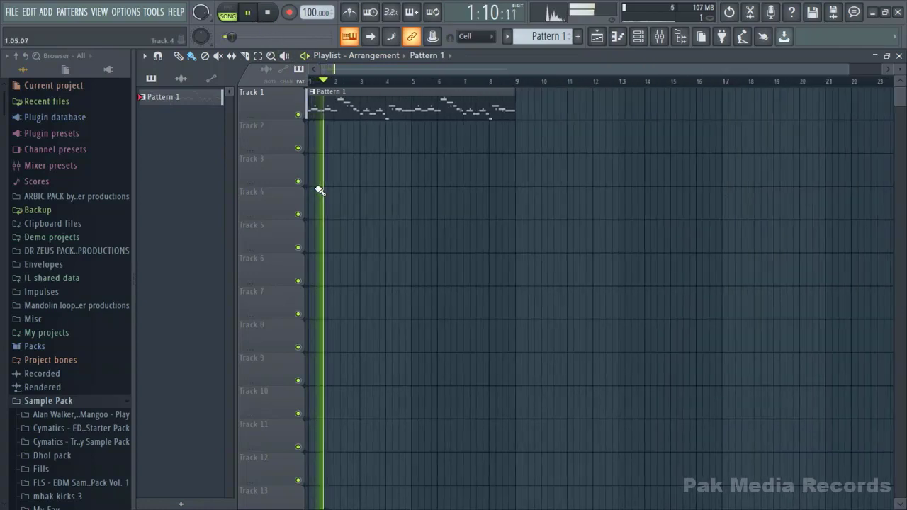